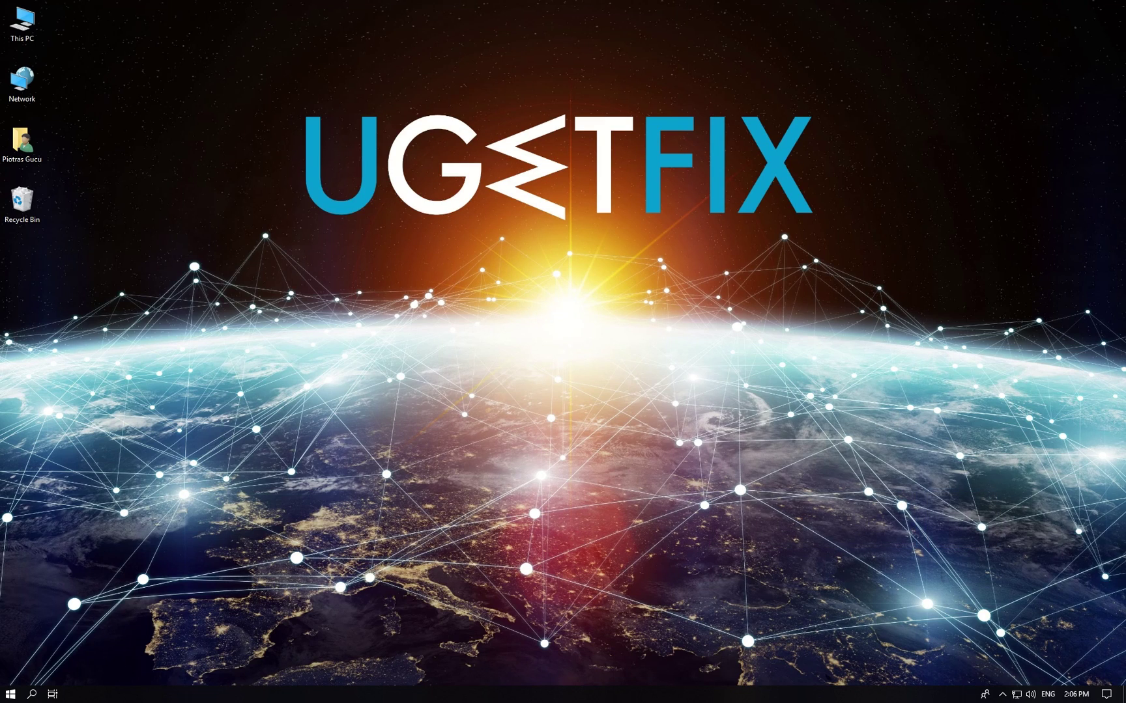
# - Search the Recycle Bin for msvcp and bring up the Restore option for msvcp140.dll
pyautogui.doubleClick(22, 206)
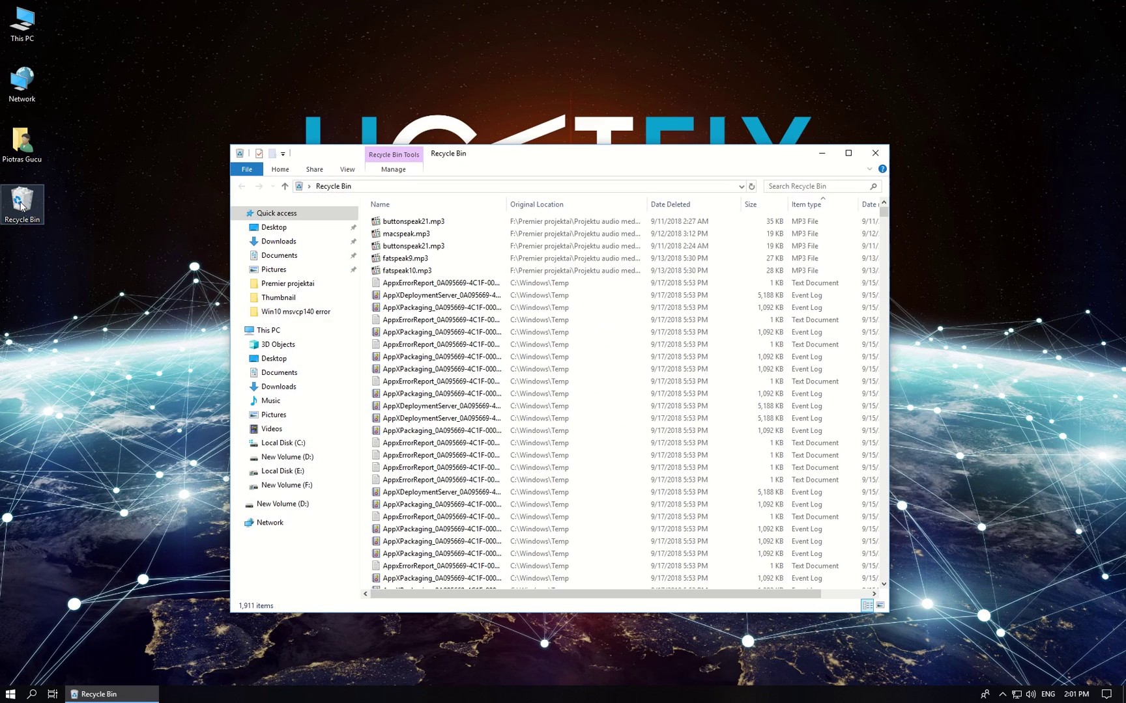
pyautogui.click(786, 184)
pyautogui.write('msvcp140.dll')
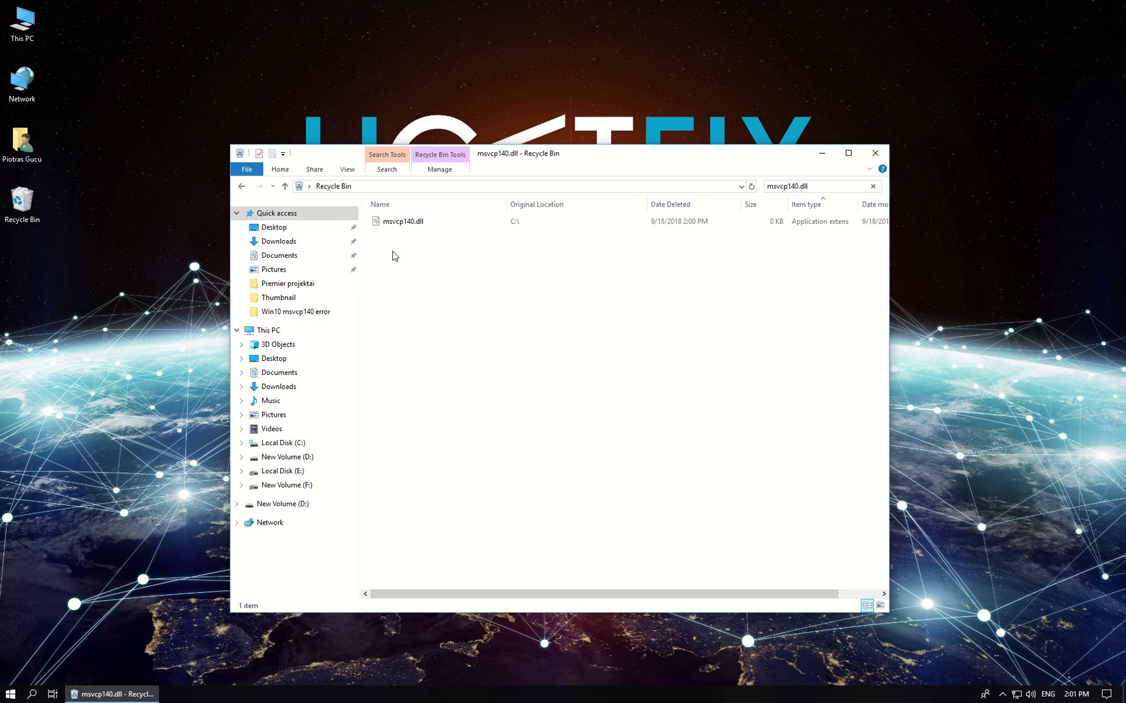
pyautogui.click(396, 222)
pyautogui.rightClick(406, 222)
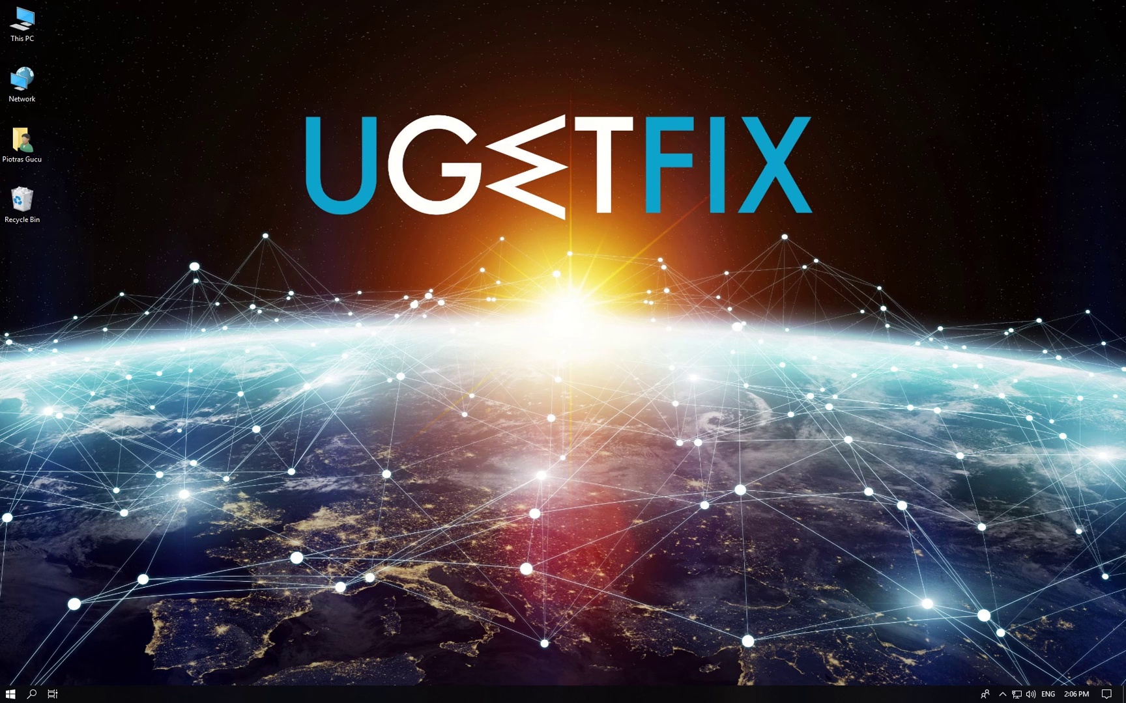
# - Filter Apps & features to 'skype' and select the Skype app entry
pyautogui.rightClick(16, 697)
pyautogui.click(83, 367)
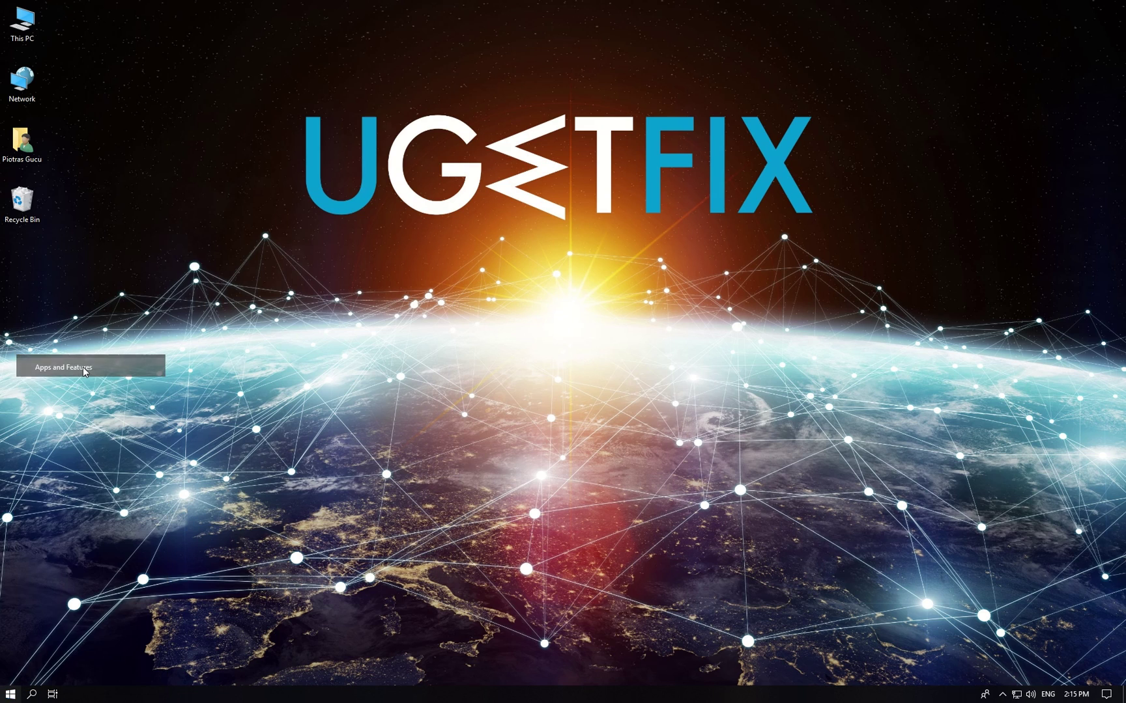
pyautogui.scroll(-1, 675, 445)
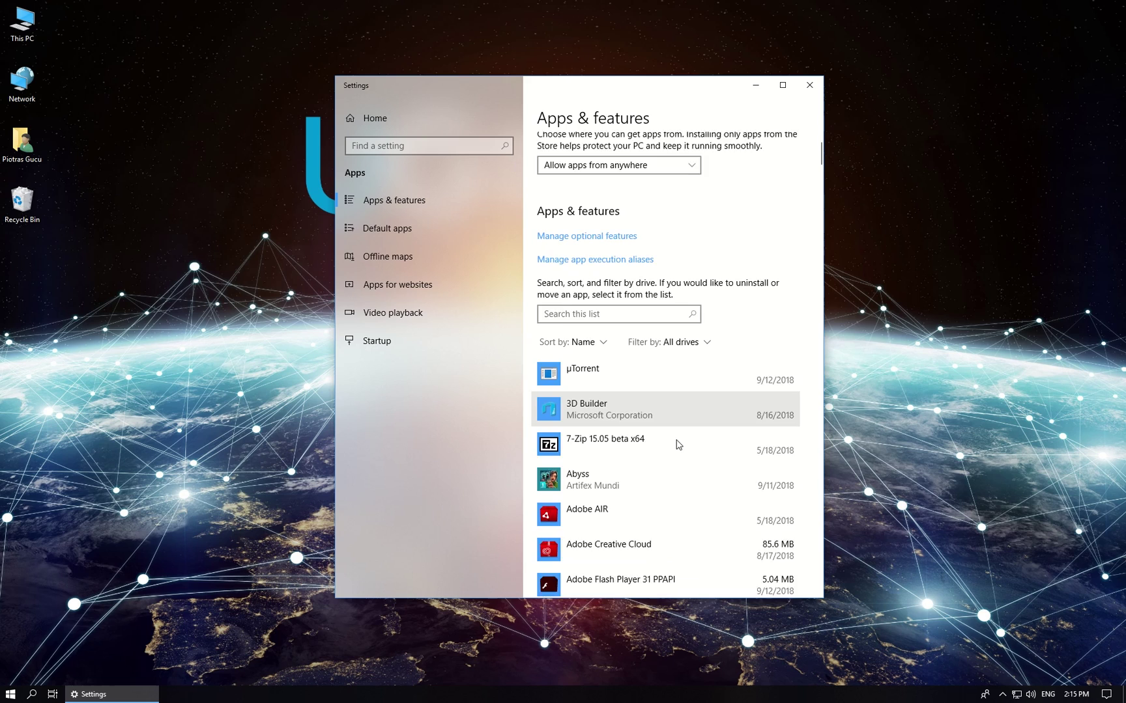
pyautogui.scroll(1, 695, 445)
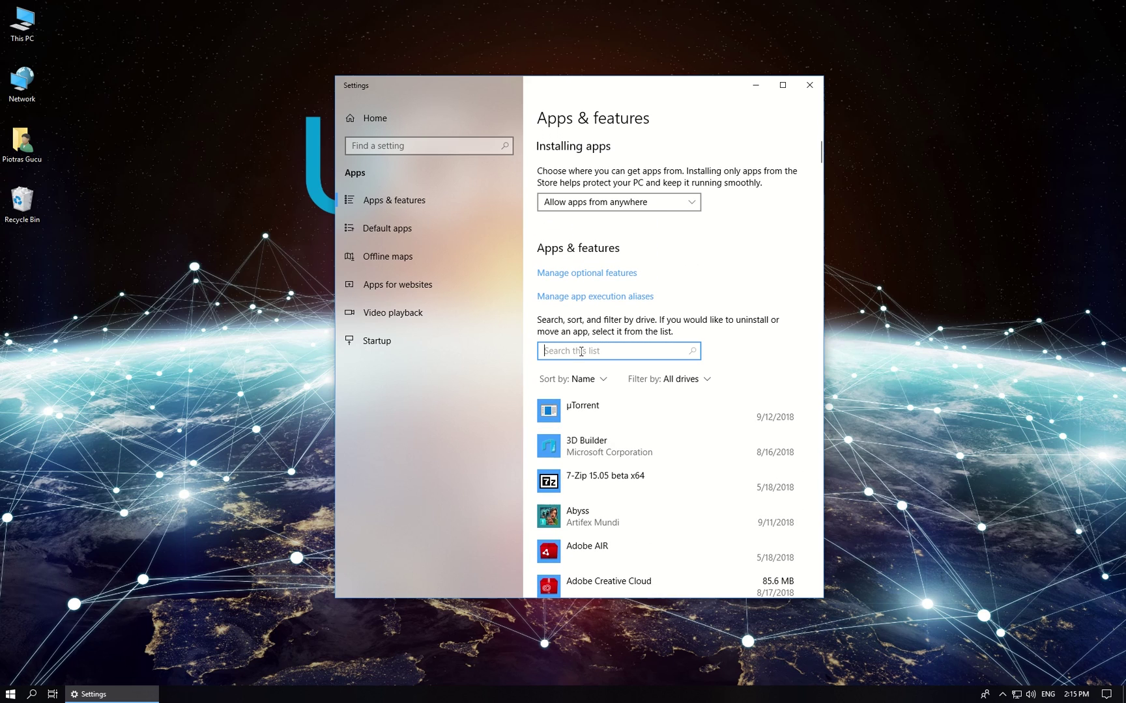
pyautogui.write('skype')
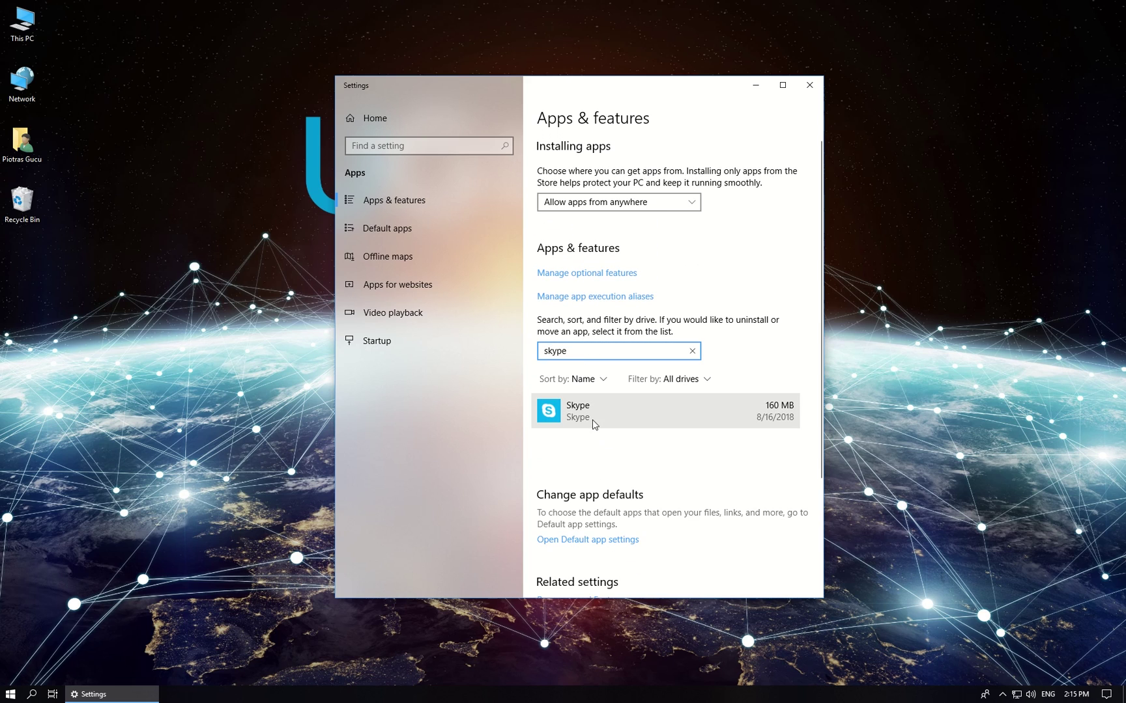
pyautogui.click(605, 416)
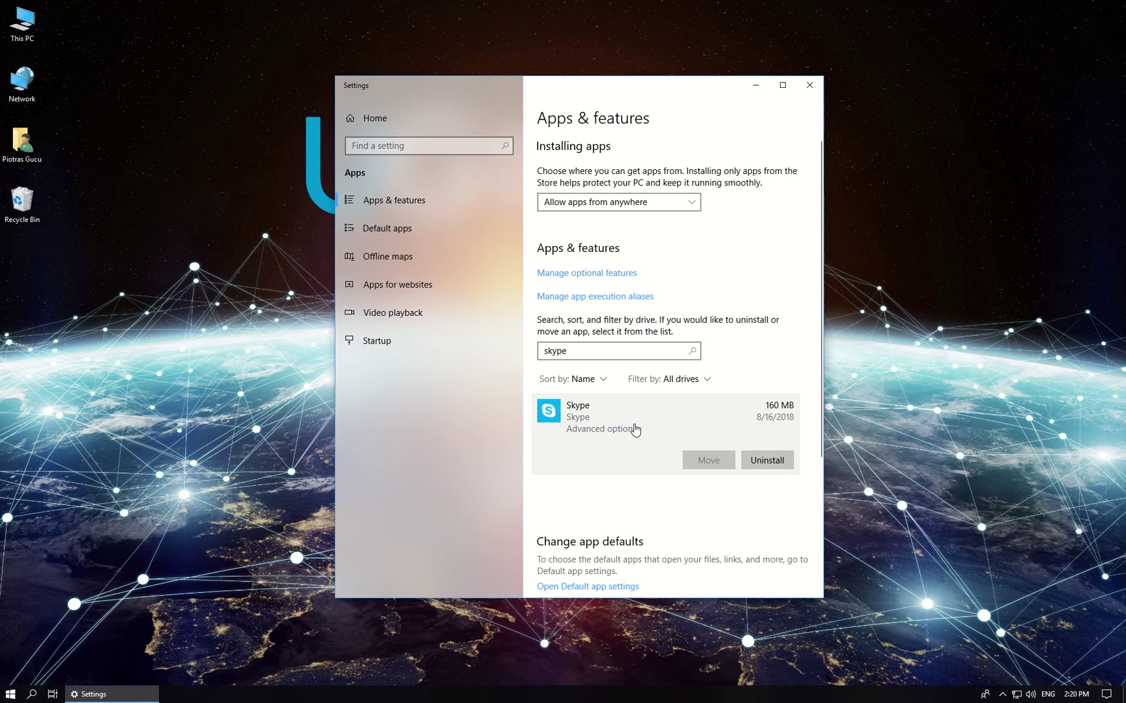
# - Reset Skype to its default state from its advanced options
pyautogui.click(602, 430)
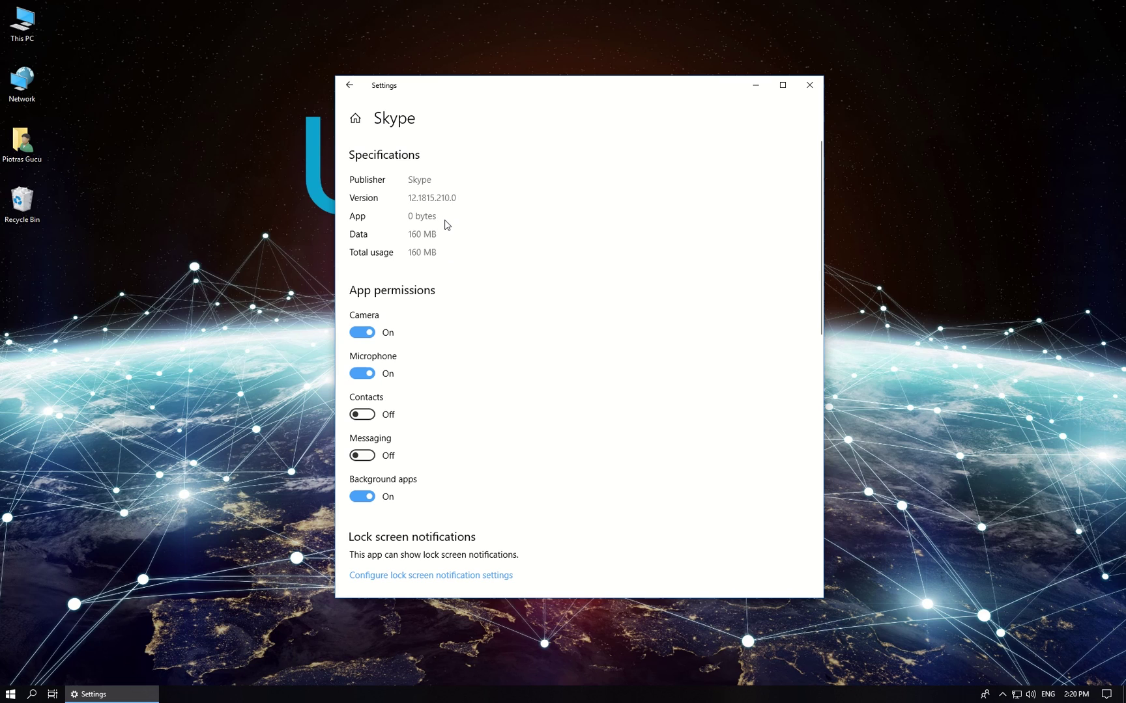
pyautogui.scroll(-10, 447, 225)
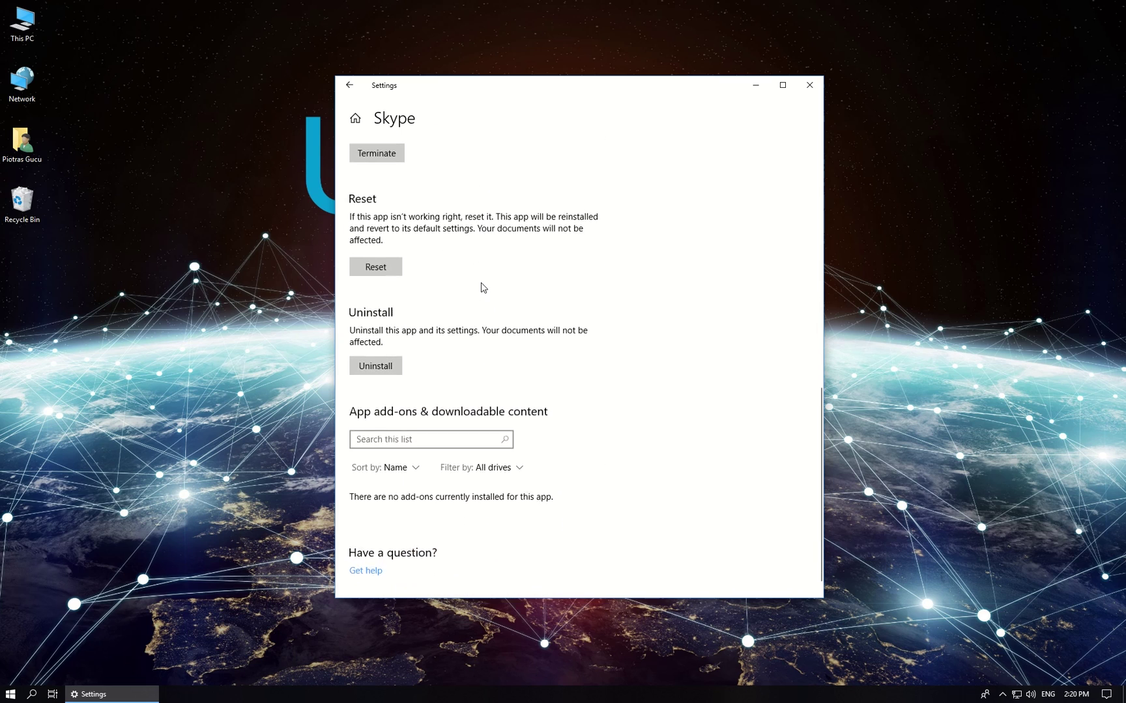
pyautogui.scroll(1, 483, 288)
pyautogui.click(376, 312)
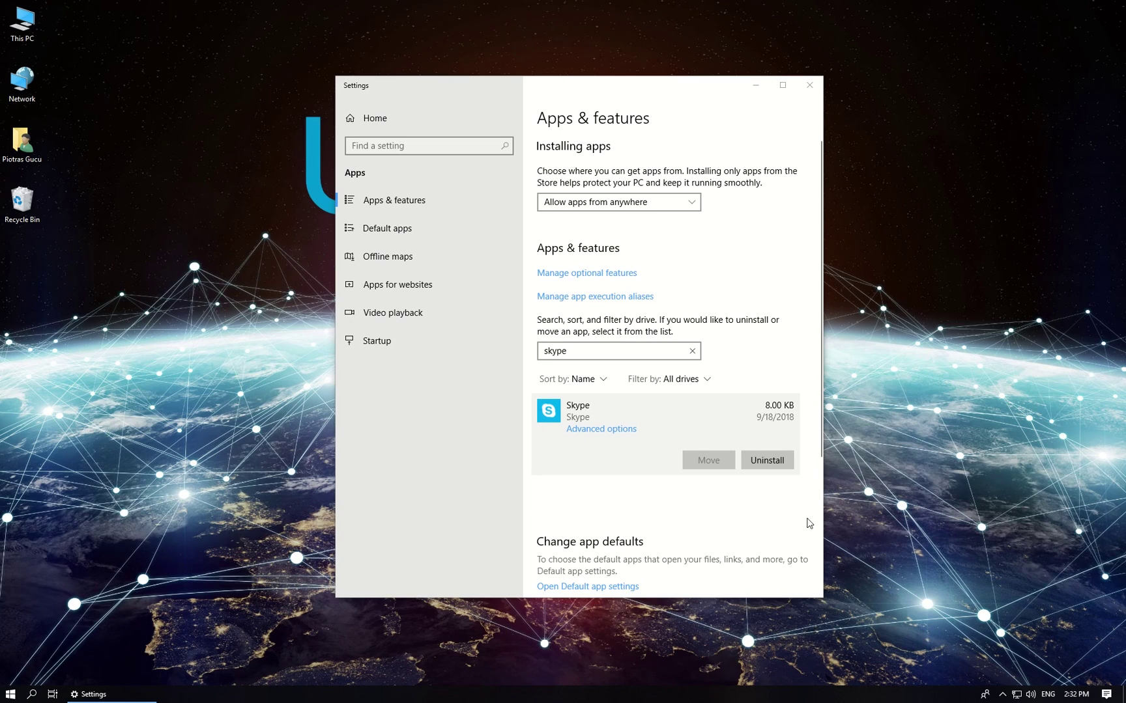
# - Uninstall Skype and confirm its removal
pyautogui.click(768, 461)
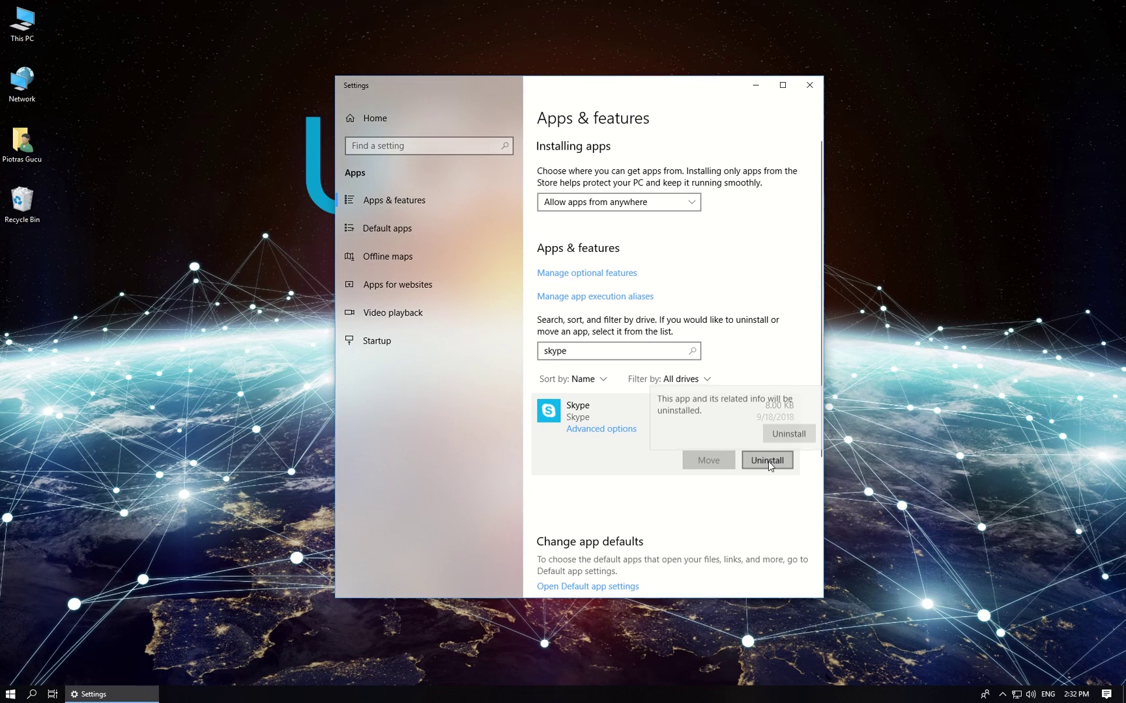
pyautogui.click(786, 434)
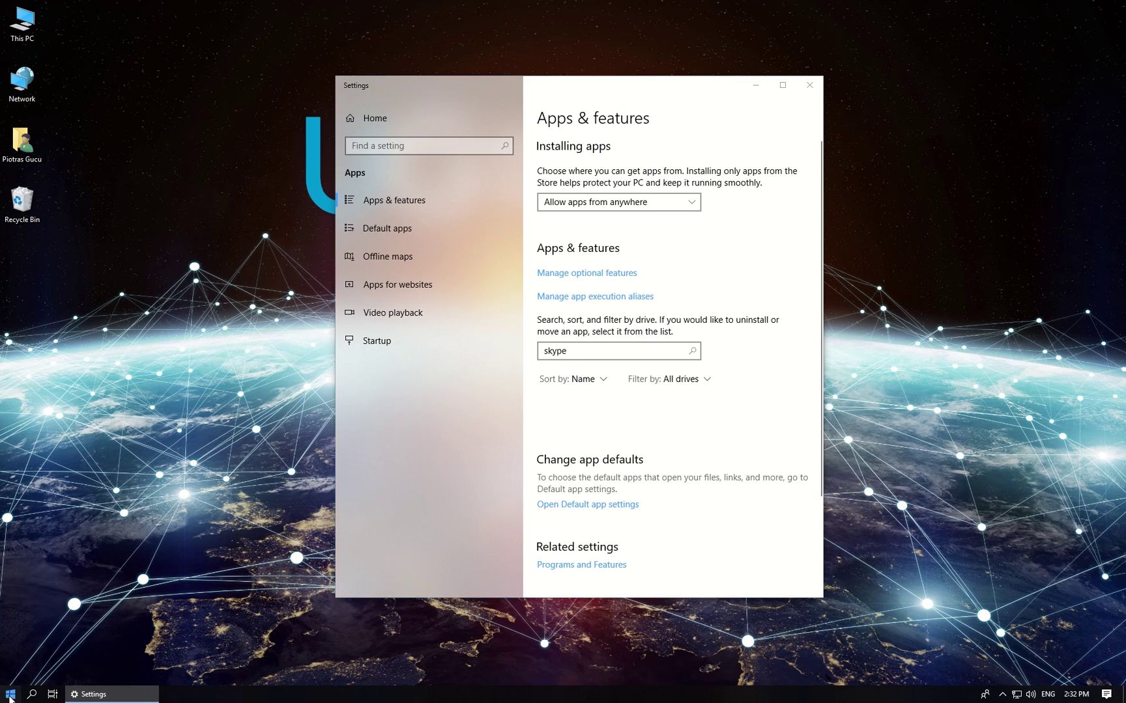
pyautogui.press('super')
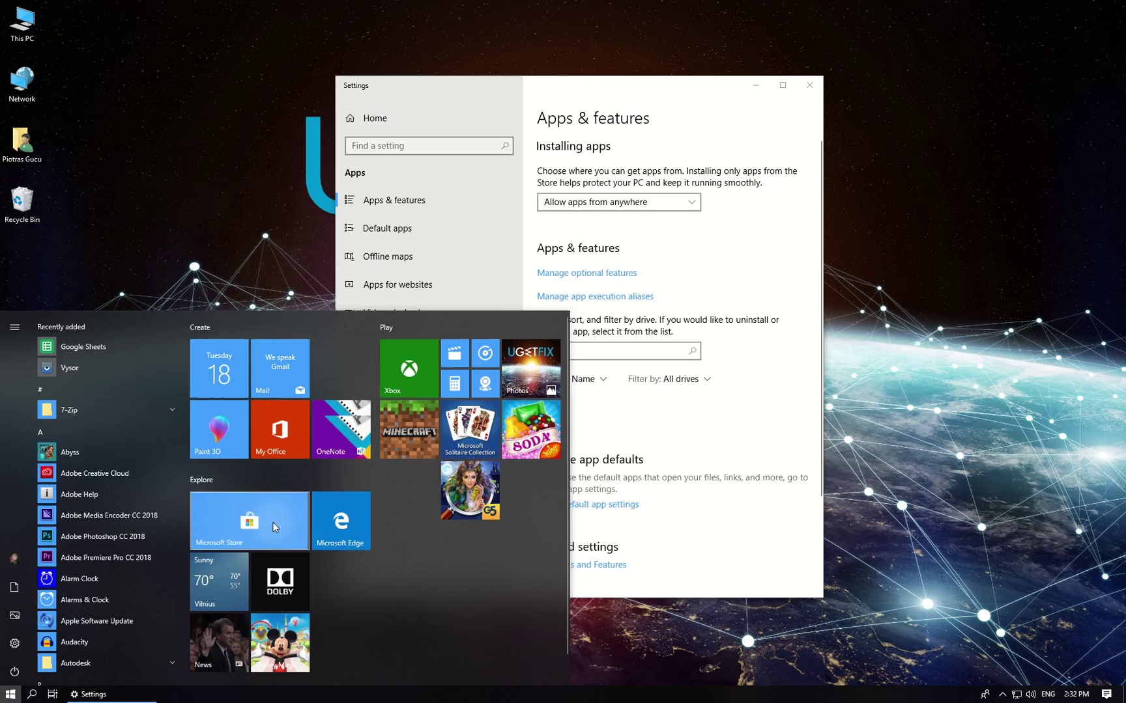
# - Search Microsoft Store for 'skype' and click Get on the Skype app page
pyautogui.click(273, 526)
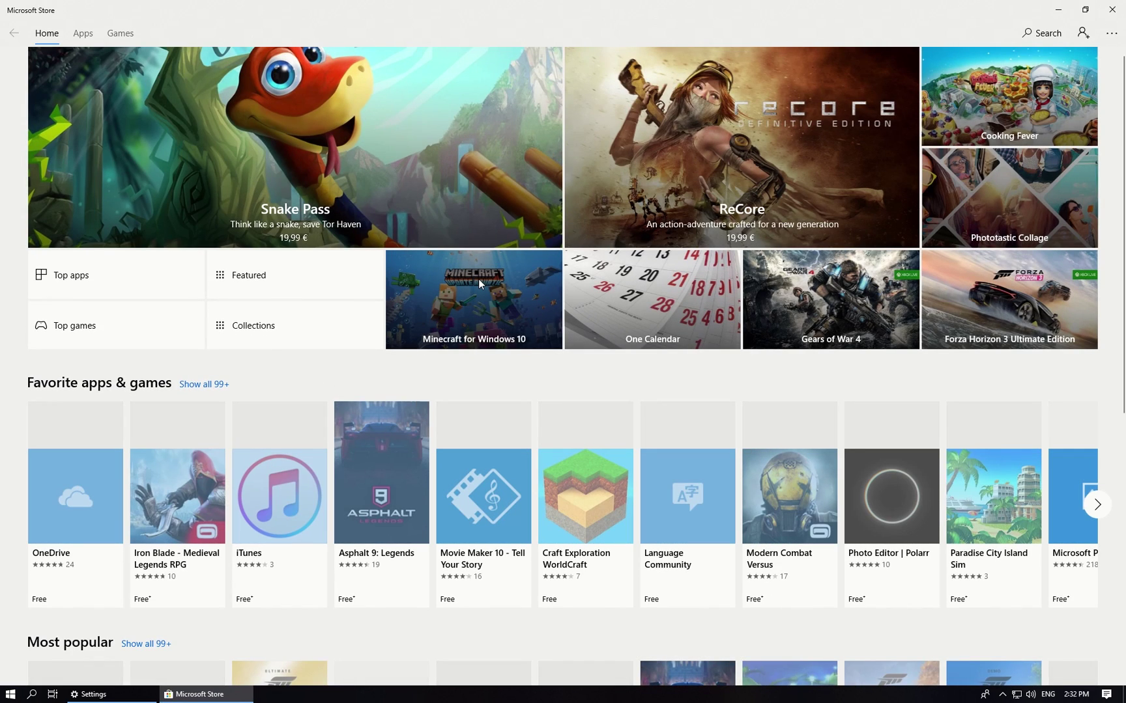
pyautogui.click(1041, 34)
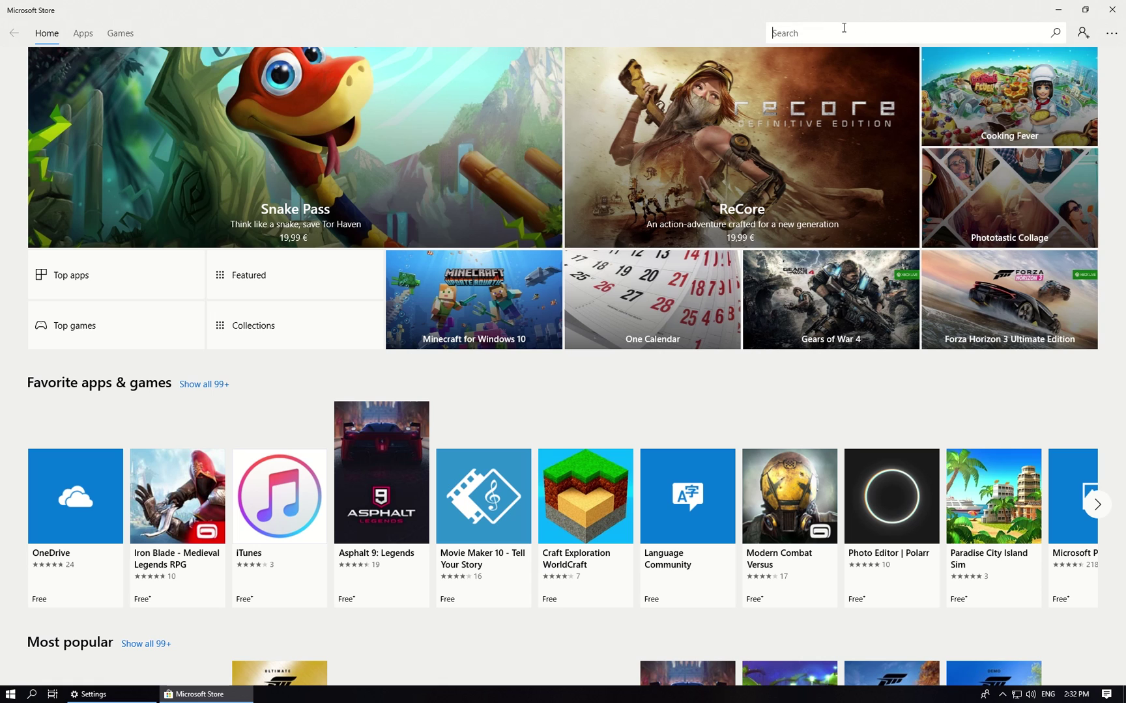
pyautogui.write('skype')
pyautogui.press('Return')
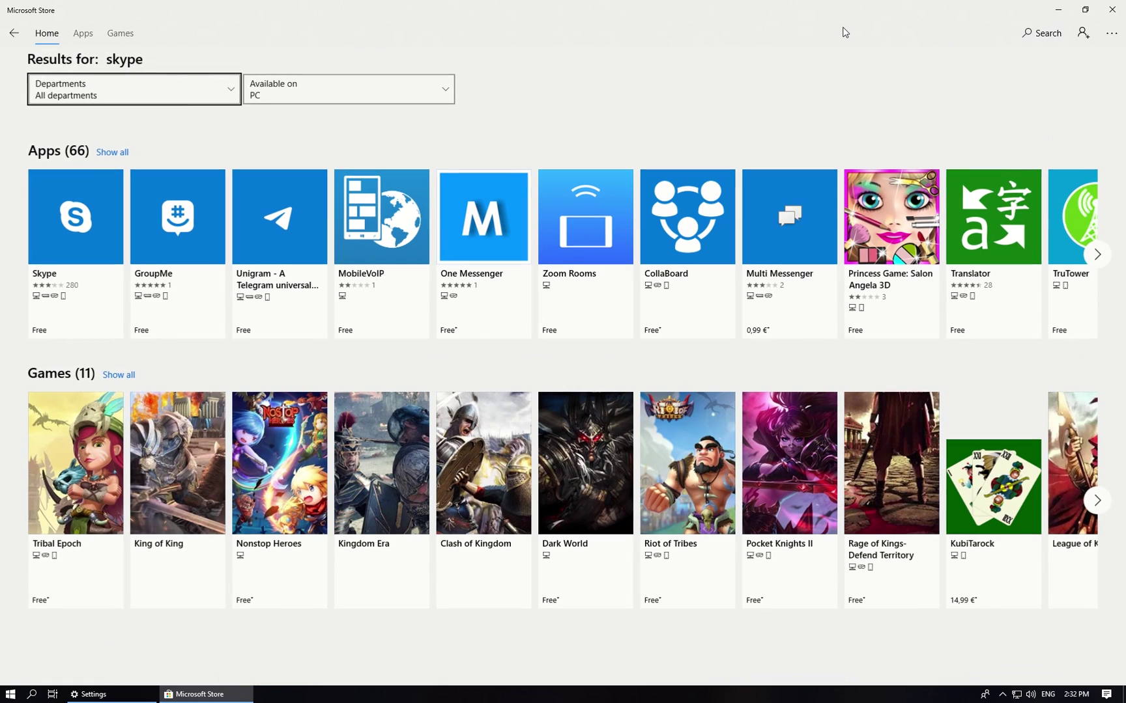
pyautogui.click(71, 229)
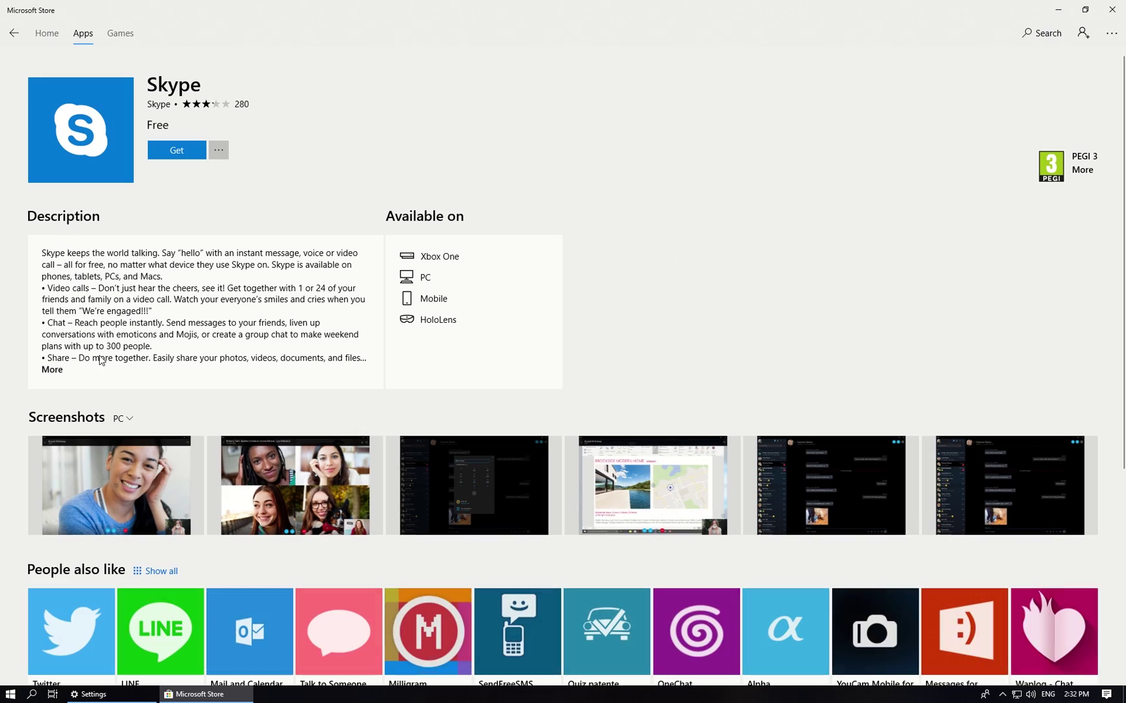
pyautogui.click(174, 150)
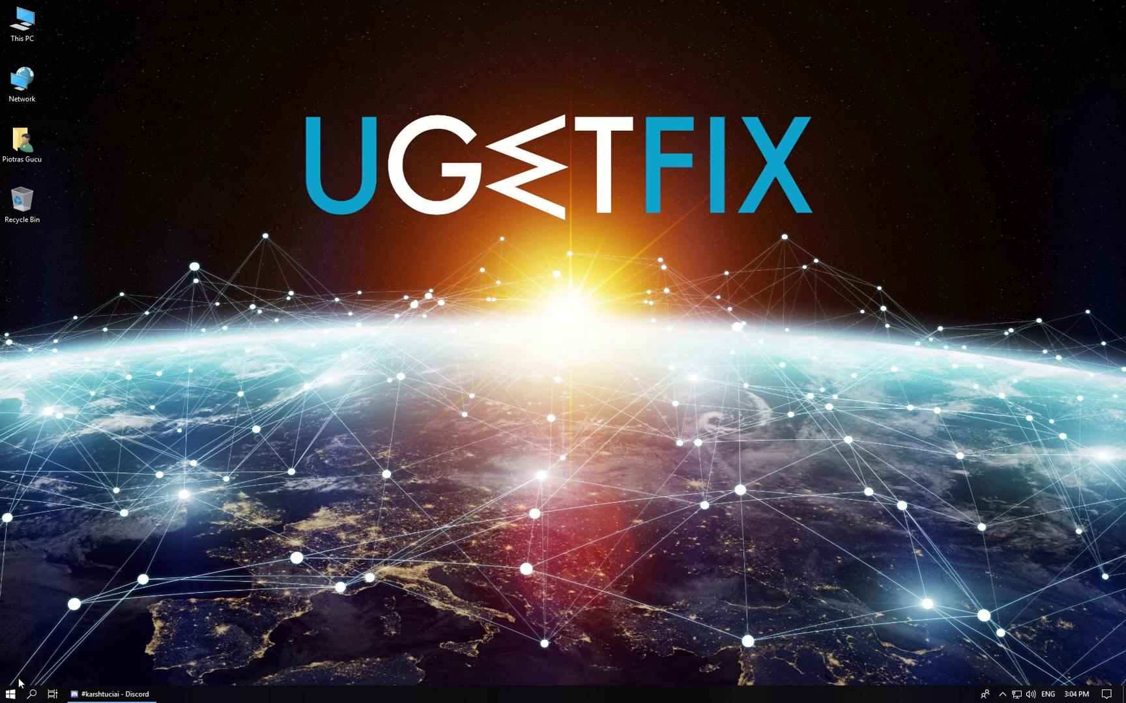
# - Run Check for updates under Settings > Update & Security > Windows Update
pyautogui.click(12, 694)
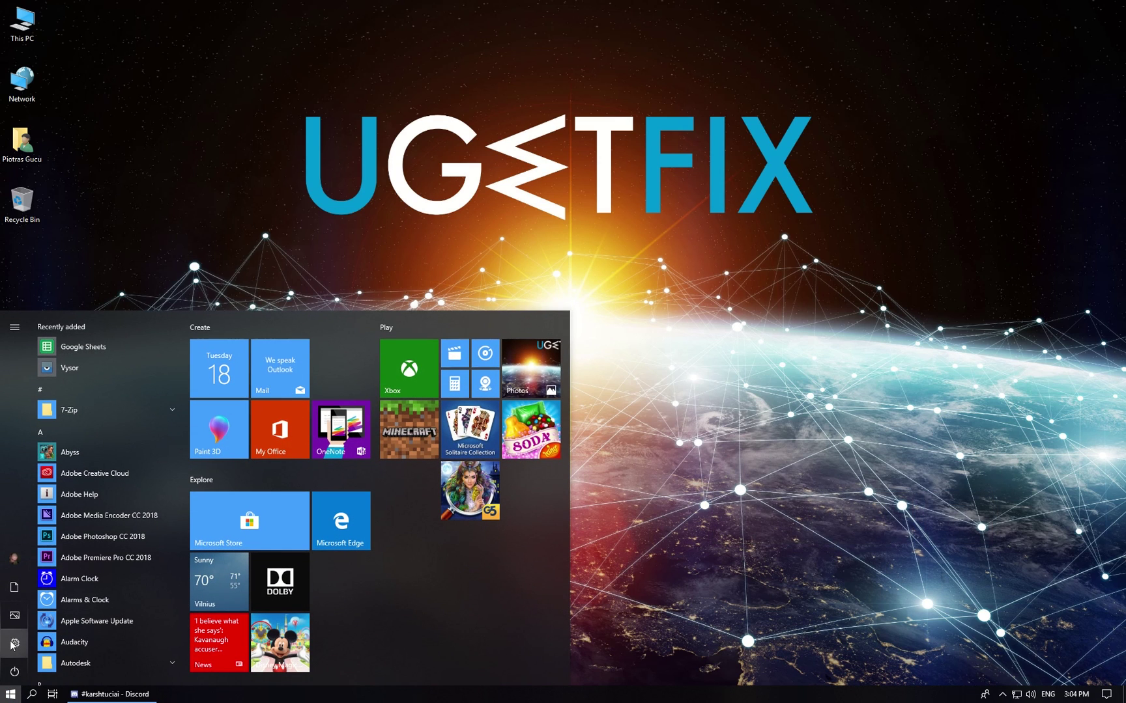
pyautogui.click(14, 644)
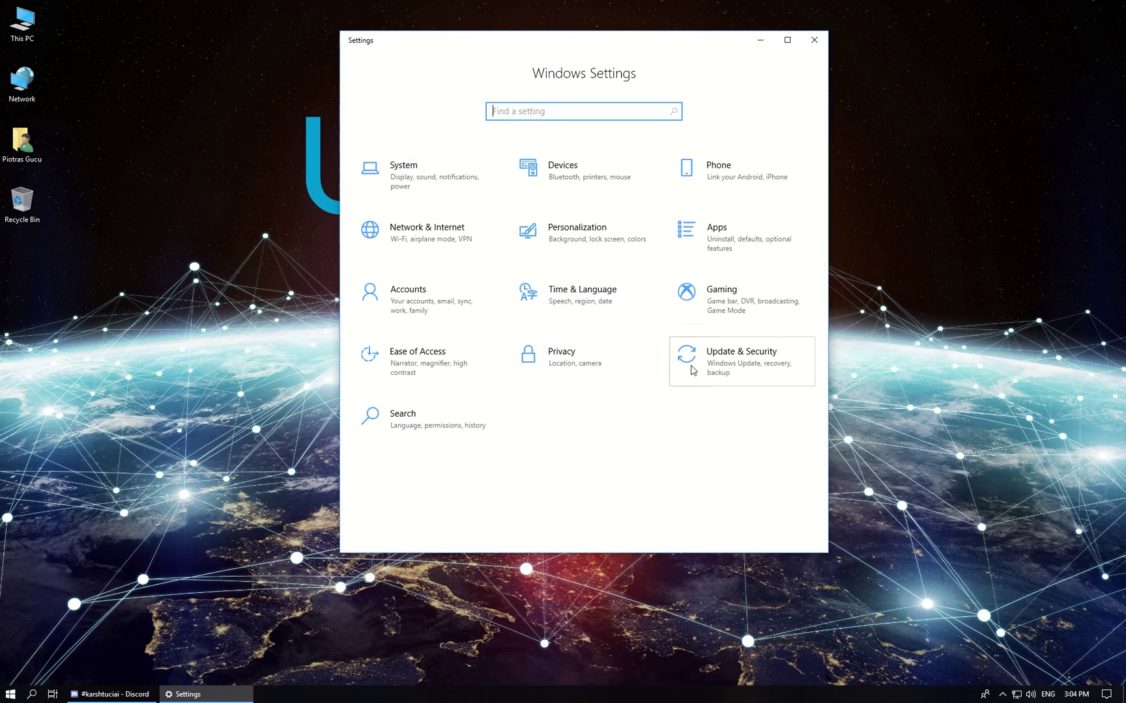
pyautogui.click(753, 370)
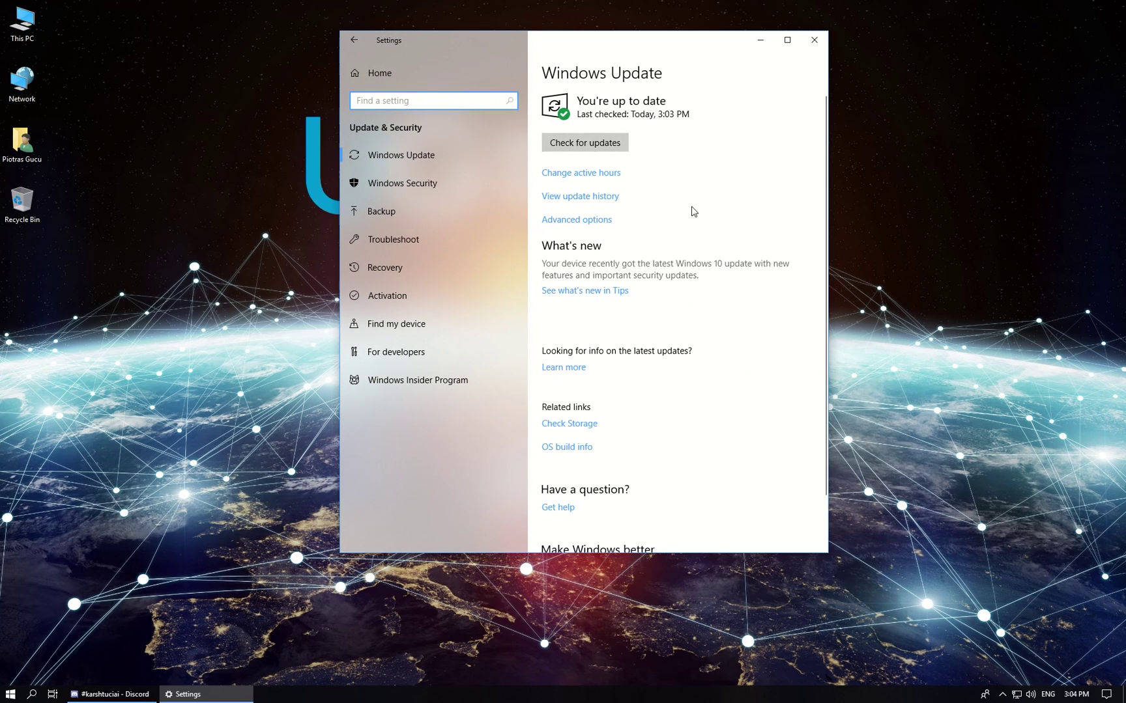
pyautogui.click(579, 144)
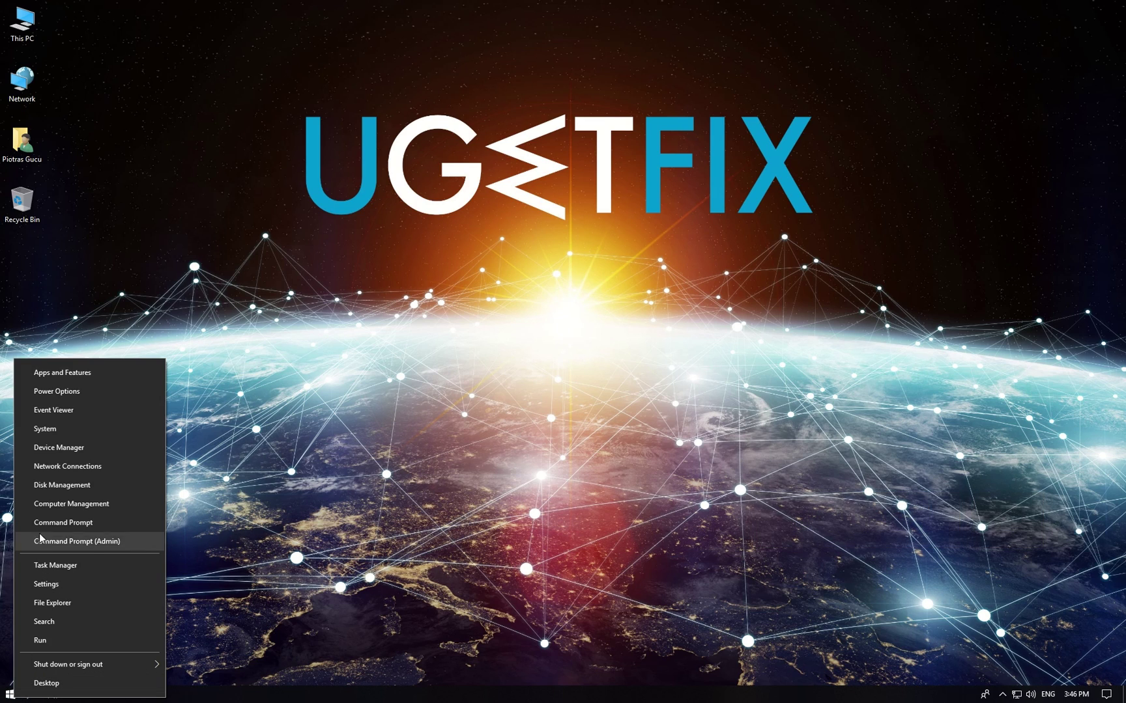
# - Run 'sfc /scannow' in an administrator Command Prompt
pyautogui.click(65, 541)
pyautogui.write('sfc /')
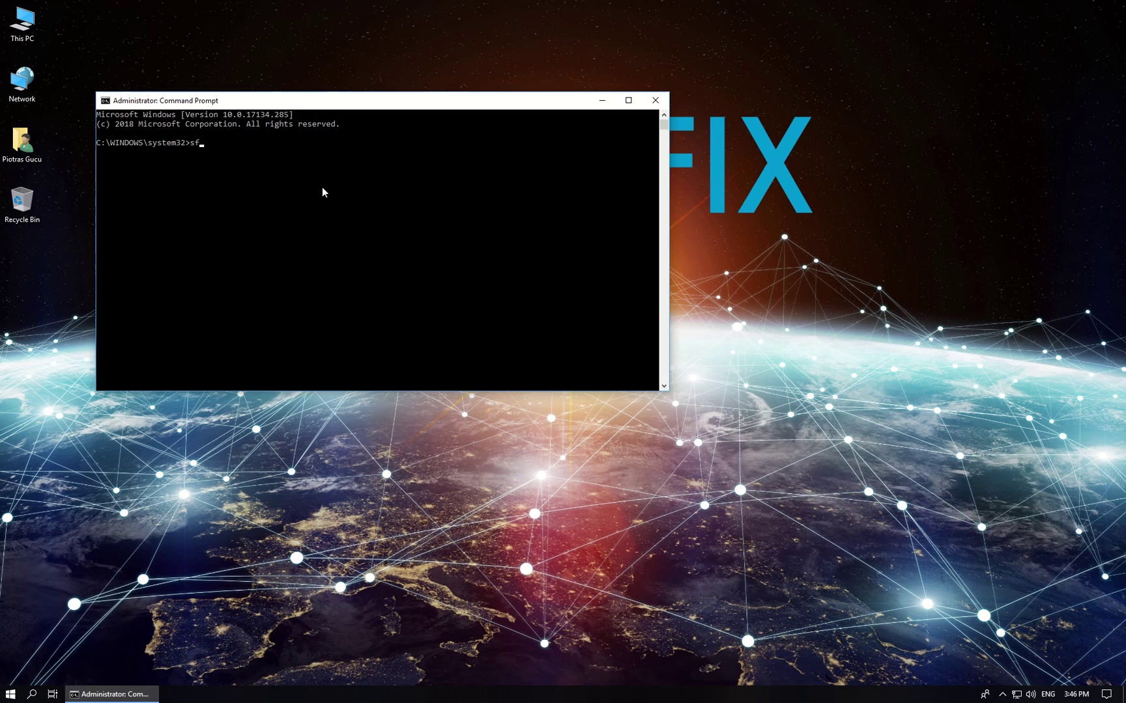
pyautogui.write('scannow')
pyautogui.press('Return')
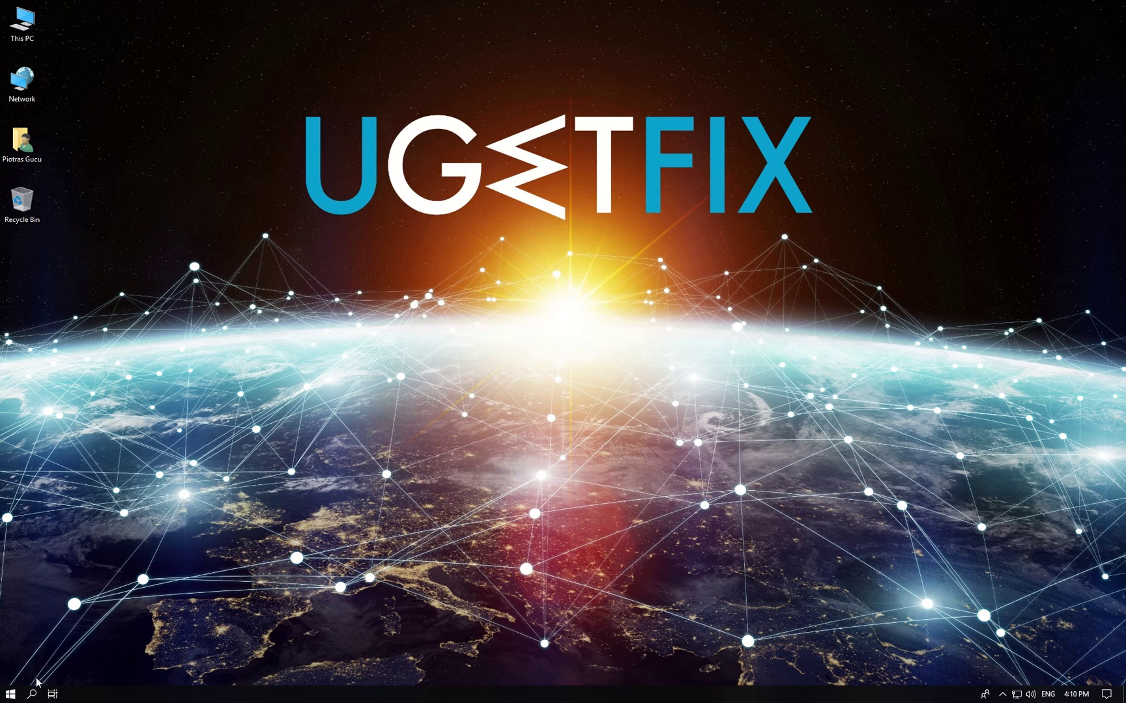
# - Open Control Panel from the Start search for 'control'
pyautogui.click(9, 696)
pyautogui.write('control')
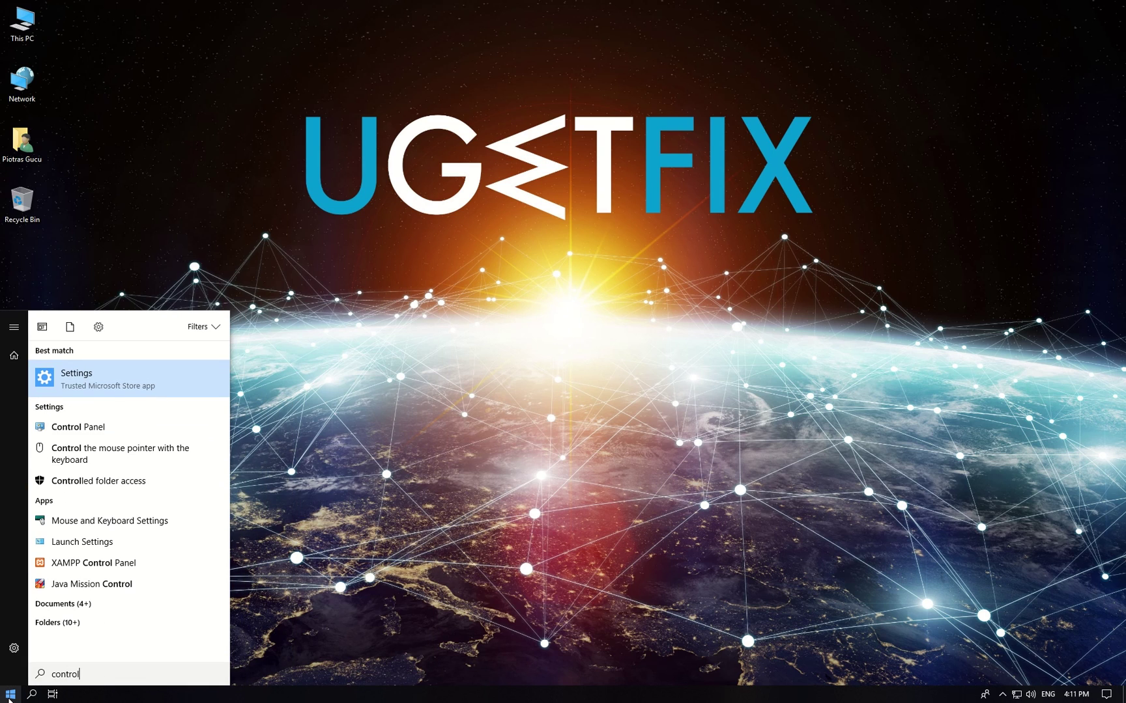
pyautogui.press('Down')
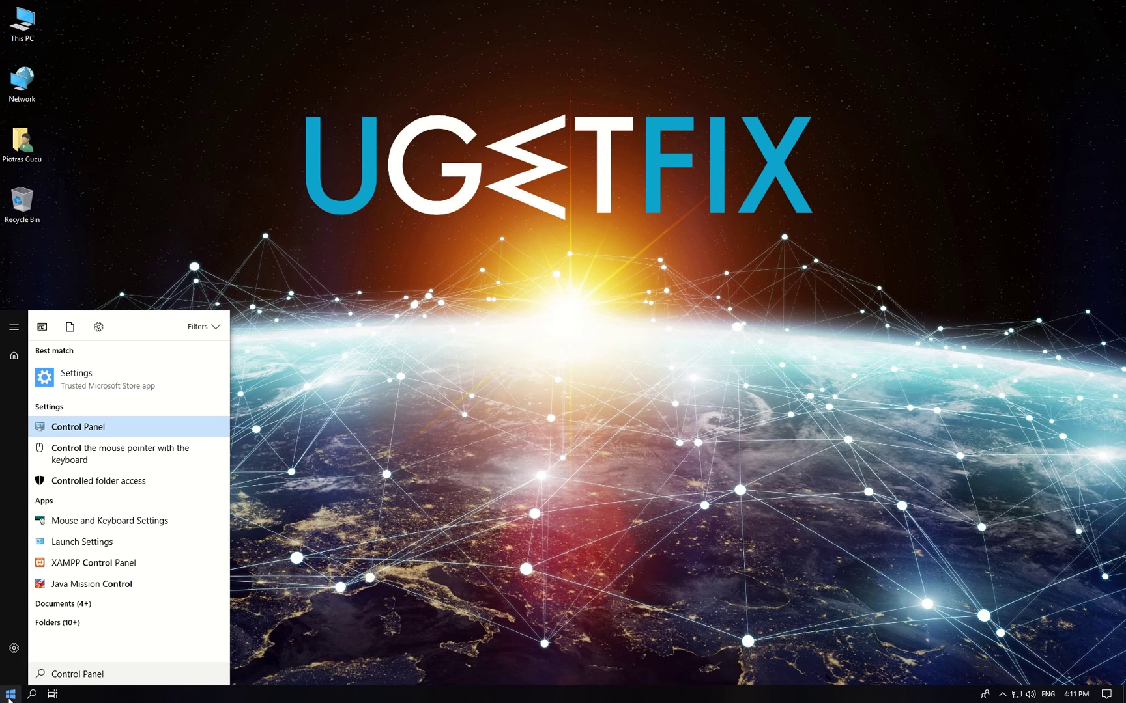
pyautogui.press('Return')
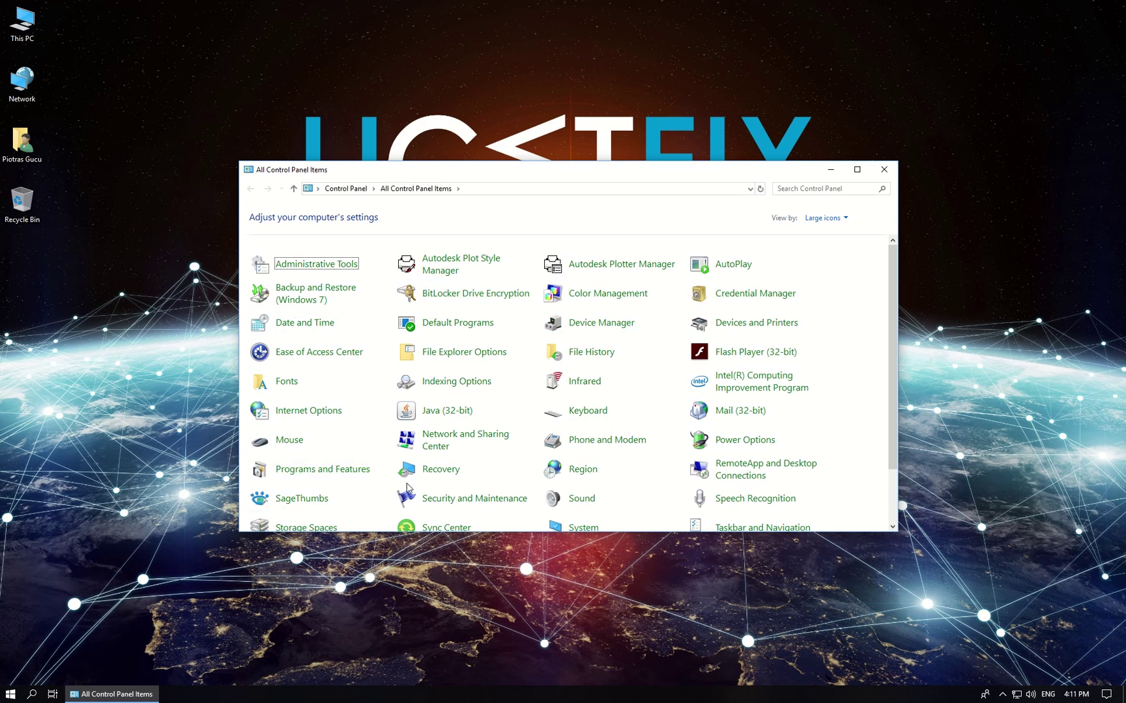
# - Open the modify setup for Microsoft Visual C++ 2017 Redistributable (x86) in Programs and Features
pyautogui.click(321, 476)
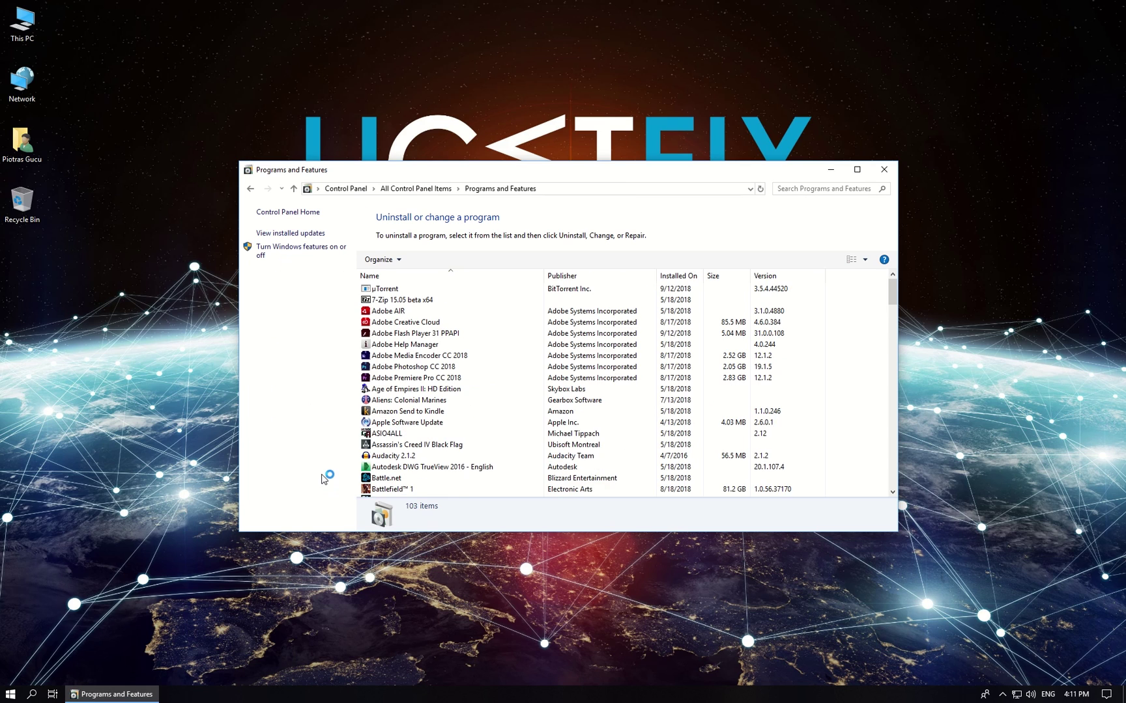
pyautogui.scroll(-20, 568, 383)
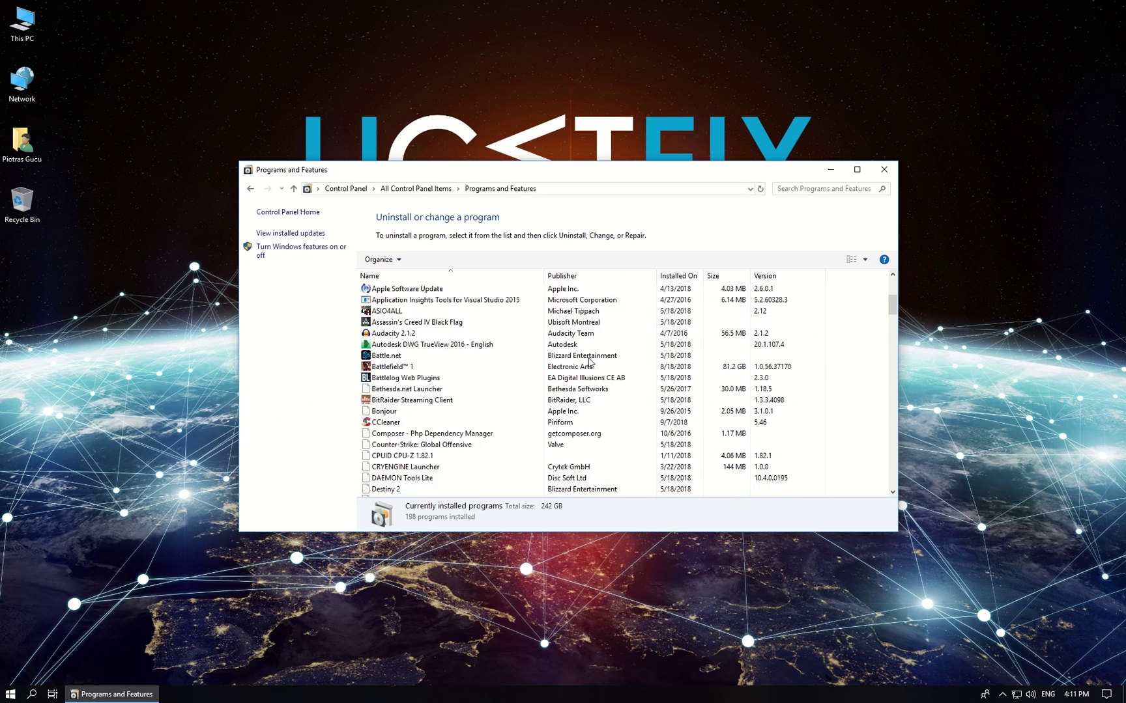
pyautogui.scroll(-15, 568, 382)
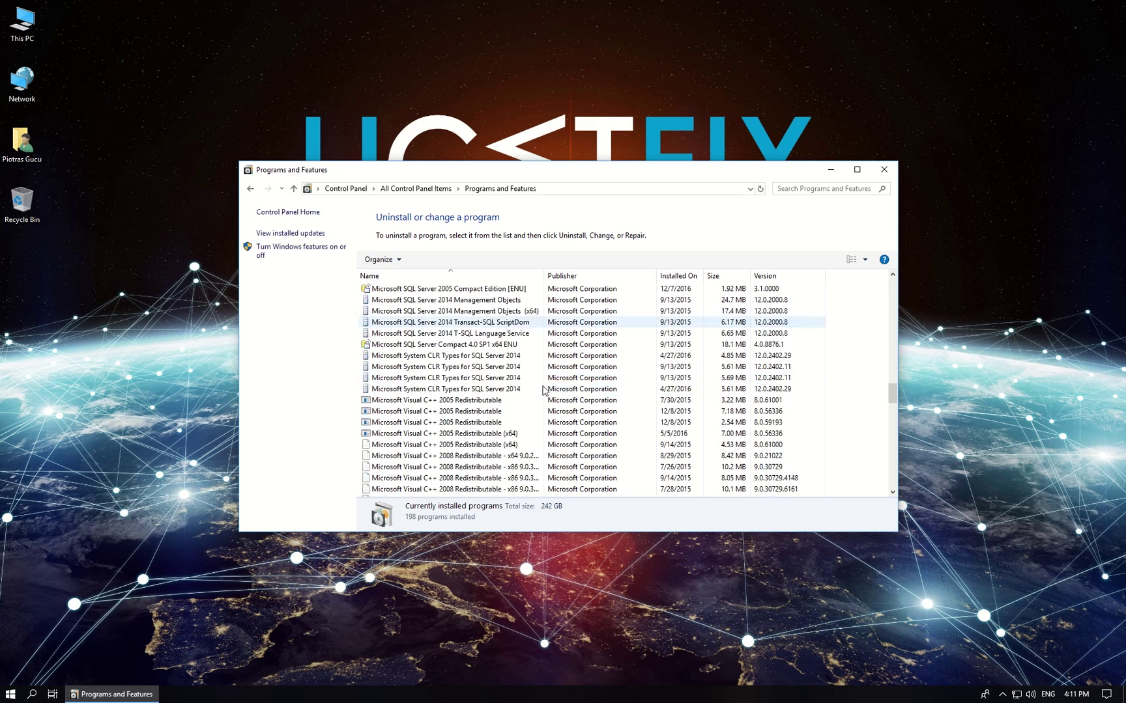
pyautogui.click(489, 354)
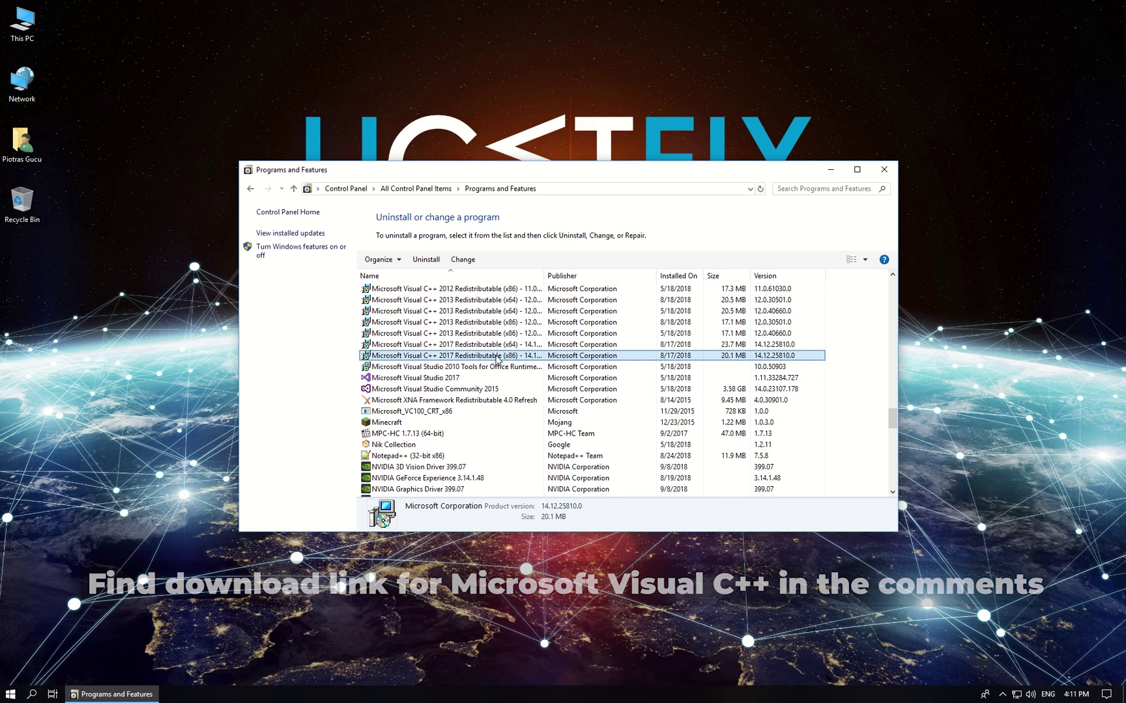
pyautogui.scroll(2, 489, 354)
pyautogui.moveTo(542, 280); pyautogui.dragTo(588, 273)
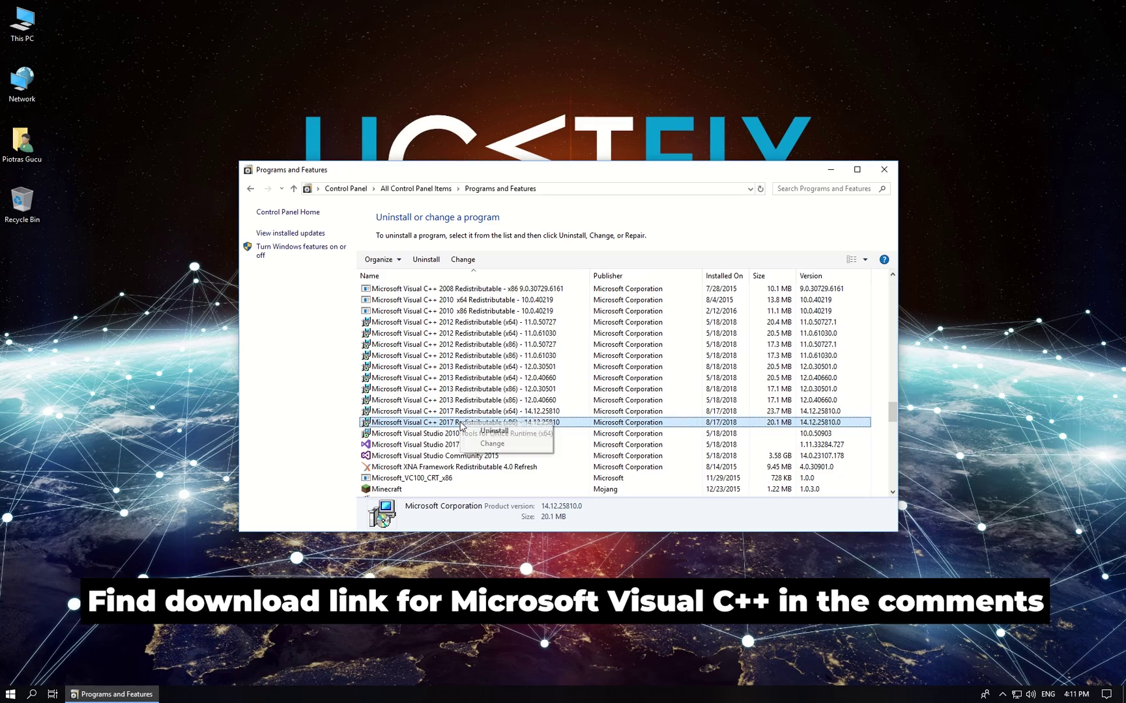
pyautogui.click(494, 432)
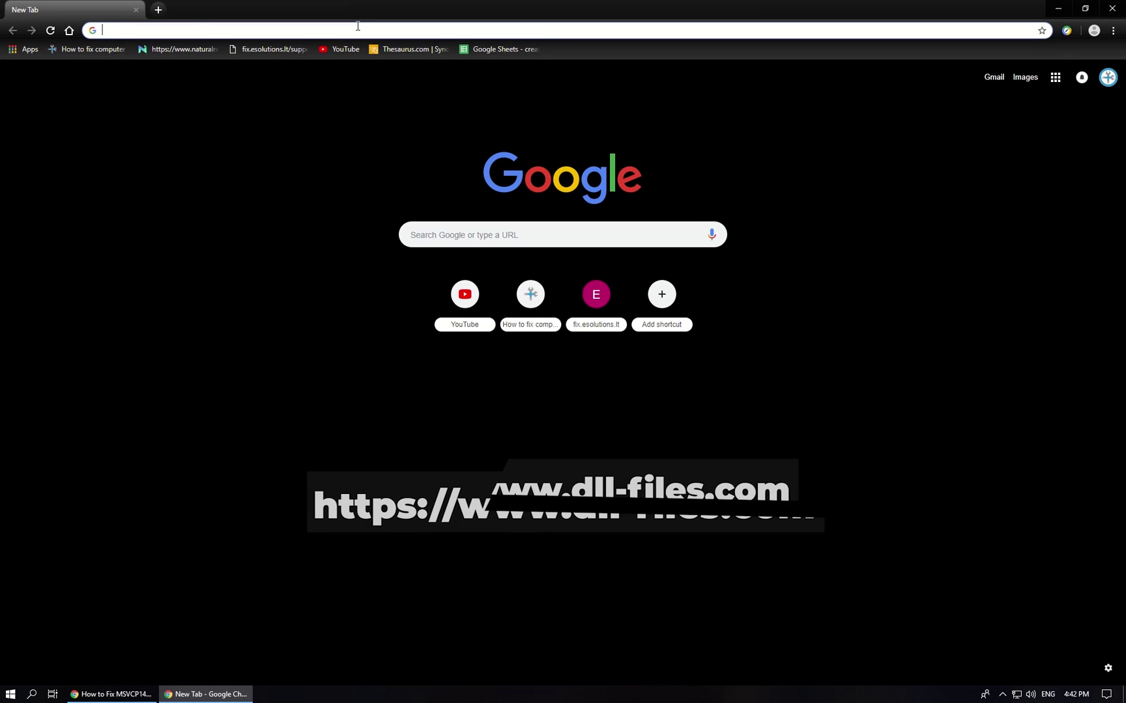
# - Search dll-files.com for msvcp140.dll
pyautogui.write('https://www.dll-files.com')
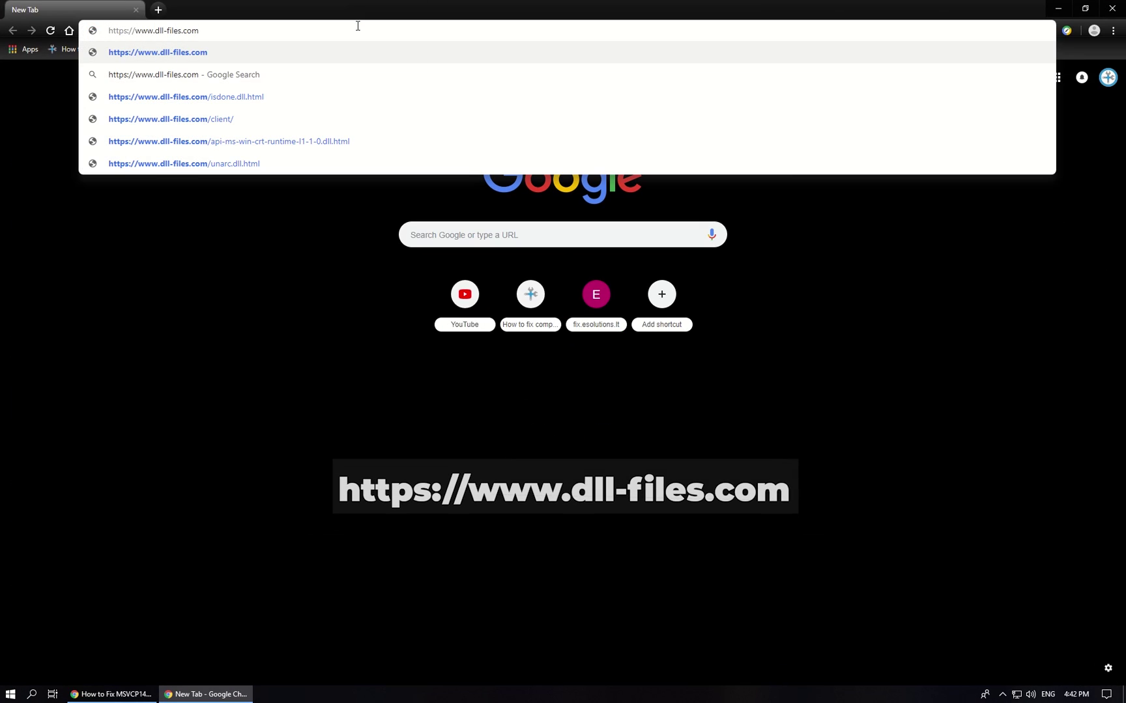
pyautogui.press('Return')
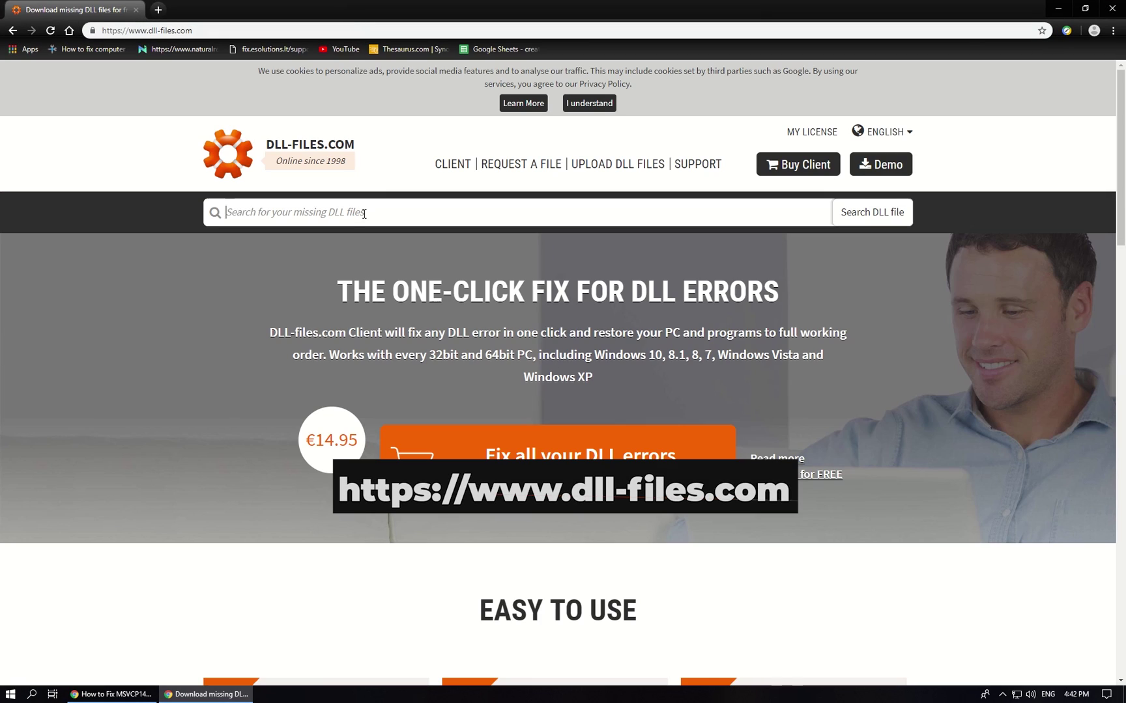
pyautogui.write('msvcp140.dll')
pyautogui.press('Return')
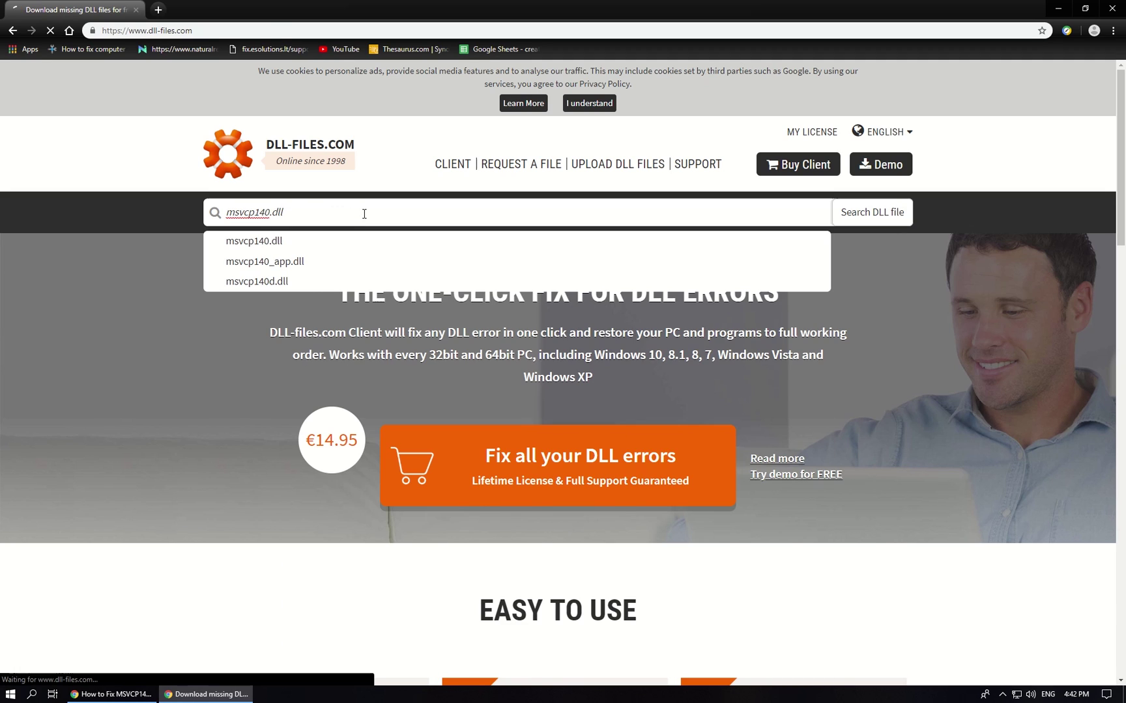
# - Download the 32bit 14.10.25008.0 msvcp140.dll and open msvcp140.zip
pyautogui.click(234, 402)
pyautogui.scroll(-8, 528, 402)
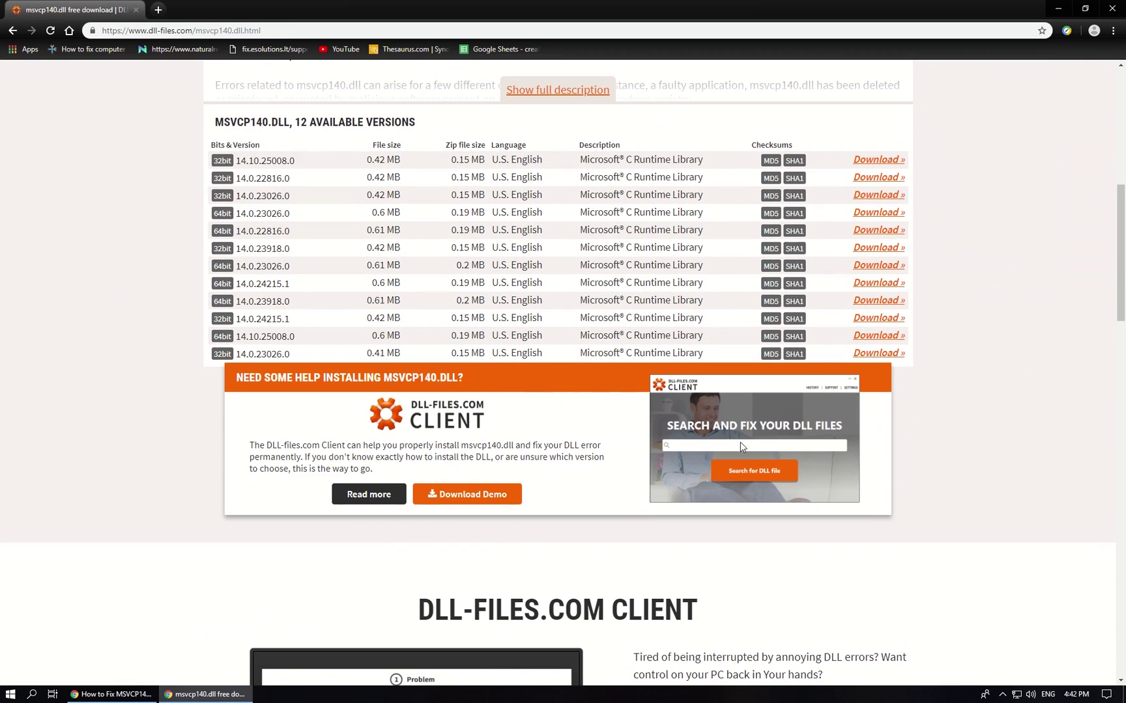
pyautogui.click(876, 161)
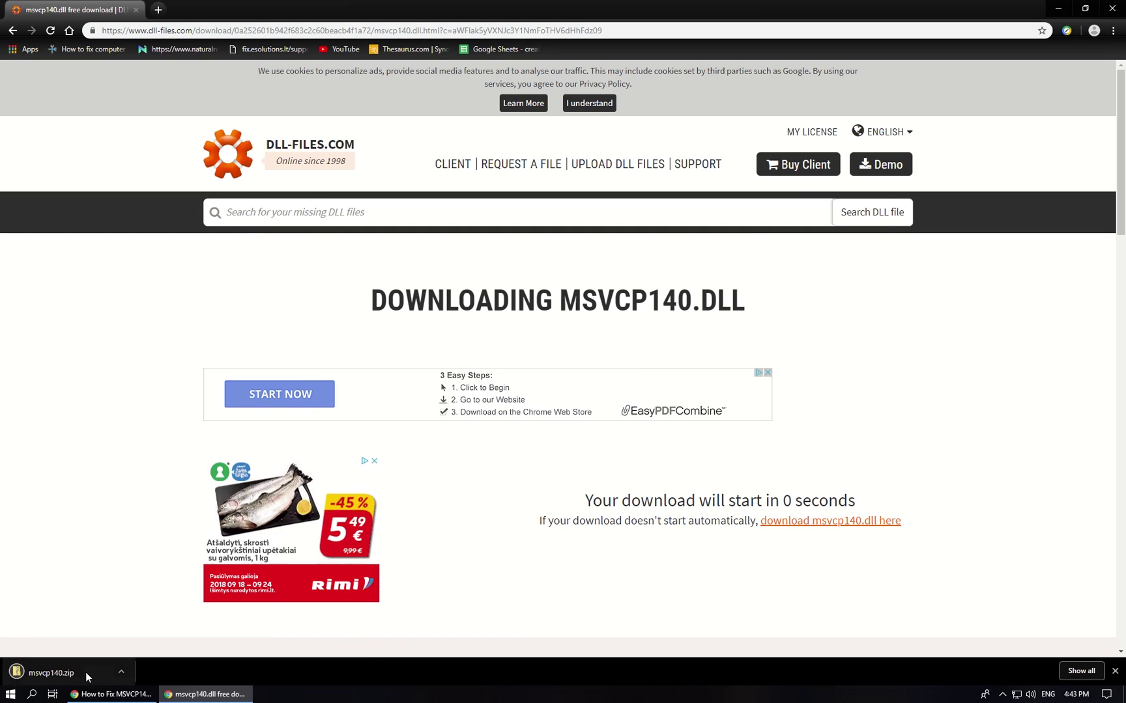
pyautogui.click(87, 678)
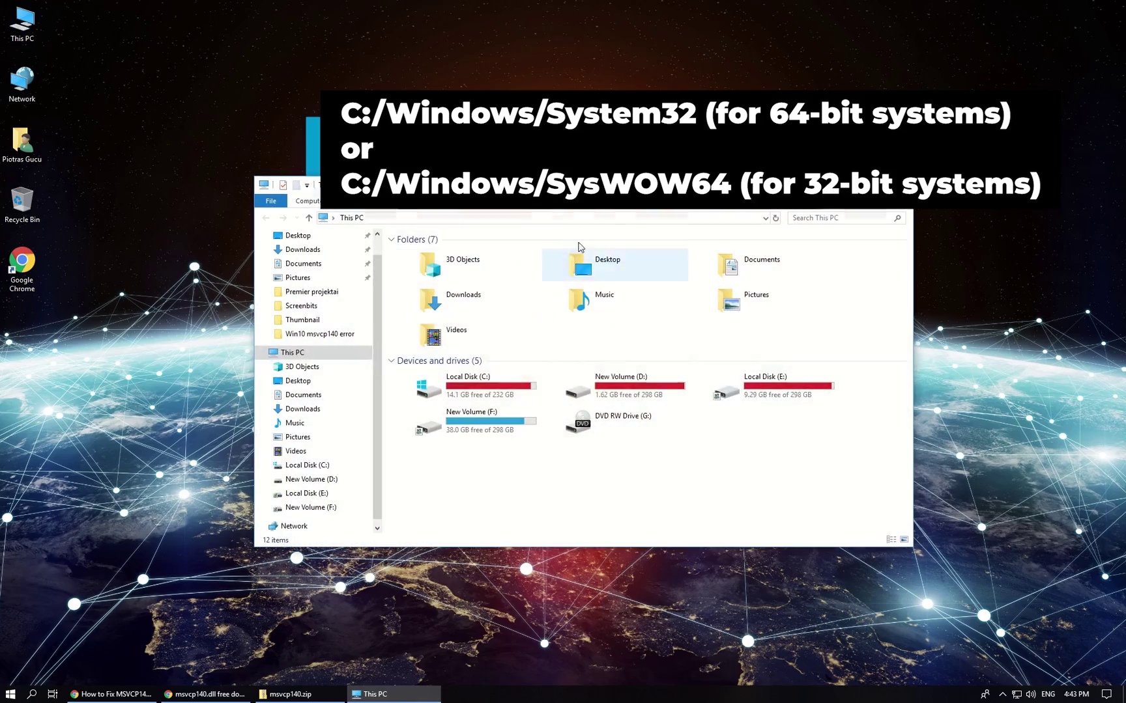
# - Navigate to C:\Windows\System32 in a second File Explorer window
pyautogui.doubleClick(456, 388)
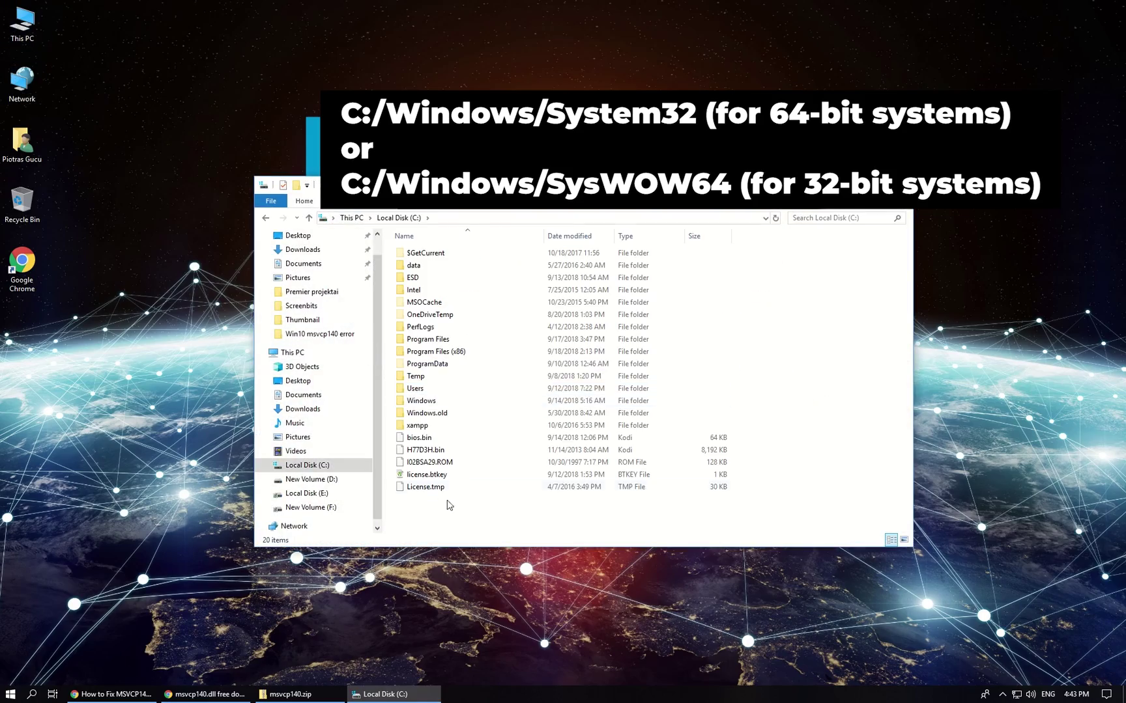
pyautogui.doubleClick(420, 465)
pyautogui.scroll(-20, 469, 471)
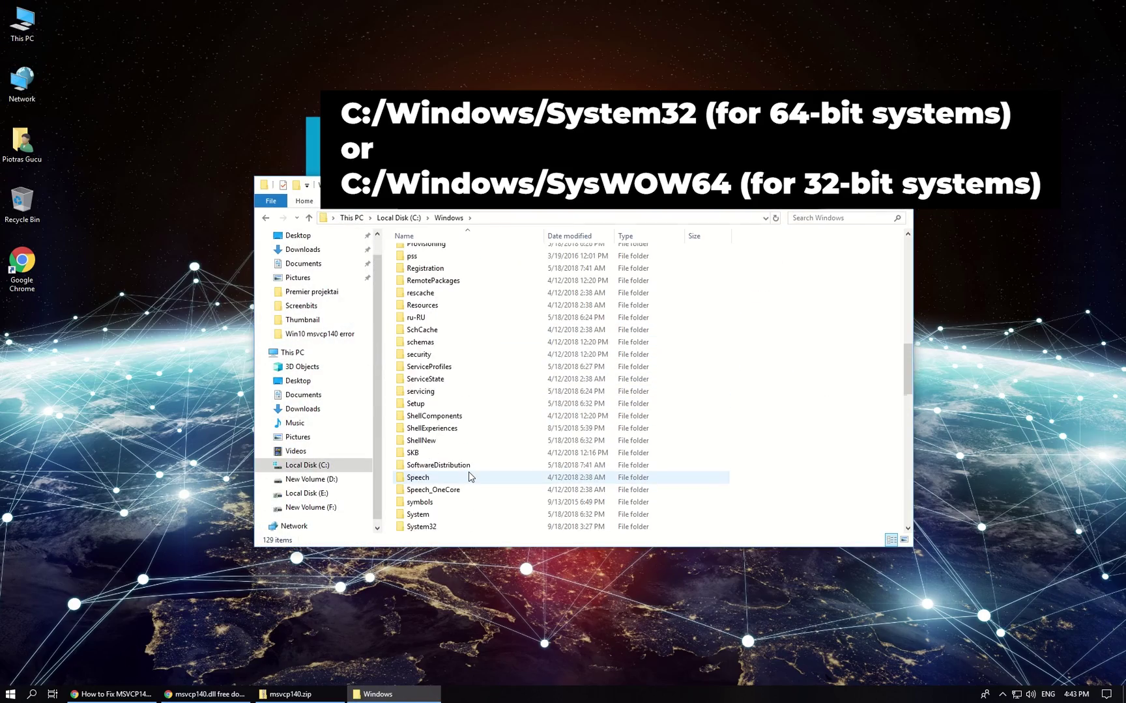
pyautogui.doubleClick(430, 412)
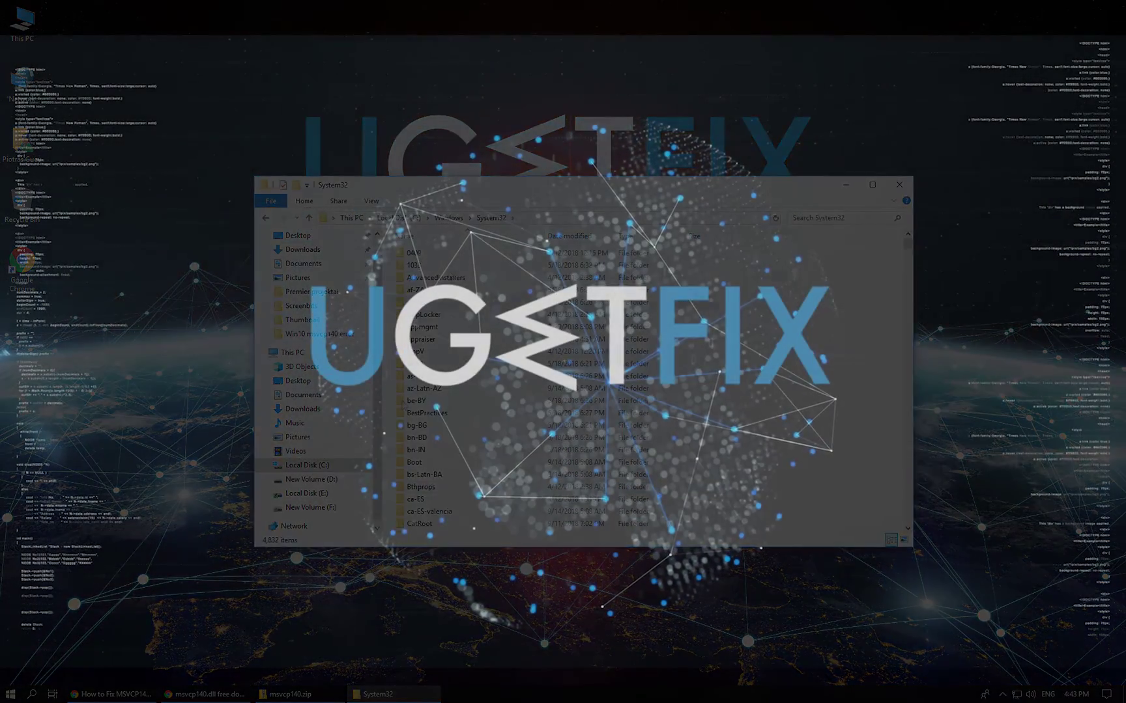